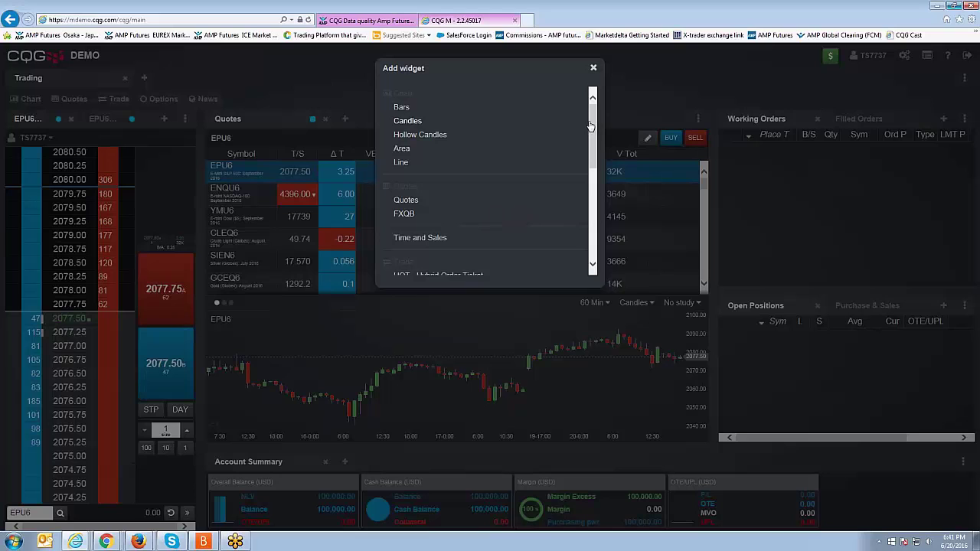
Step: Add a HOT - Hybrid Order Ticket widget beside Quotes and set its symbol to EPU6
{"action": "left_click", "coordinate": [318, 129]}
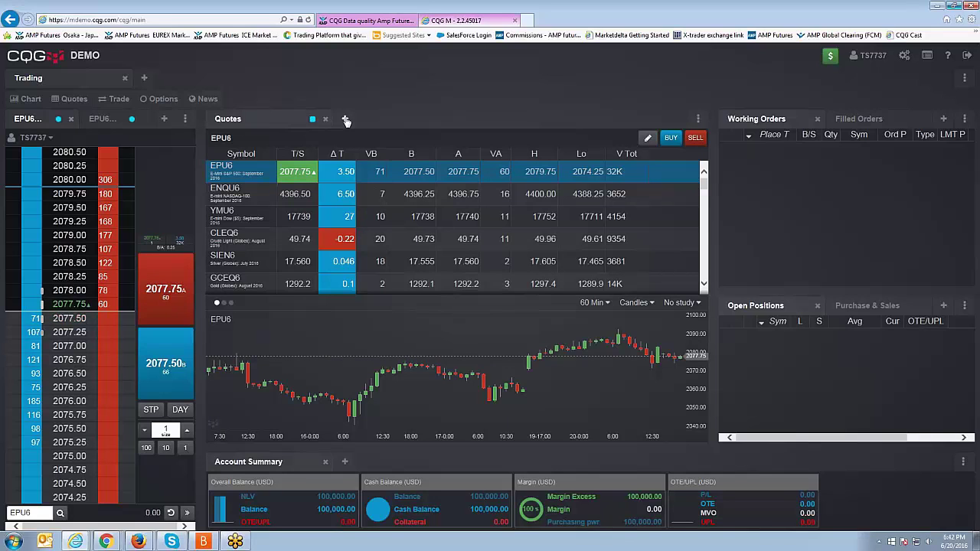
{"action": "left_click", "coordinate": [345, 119]}
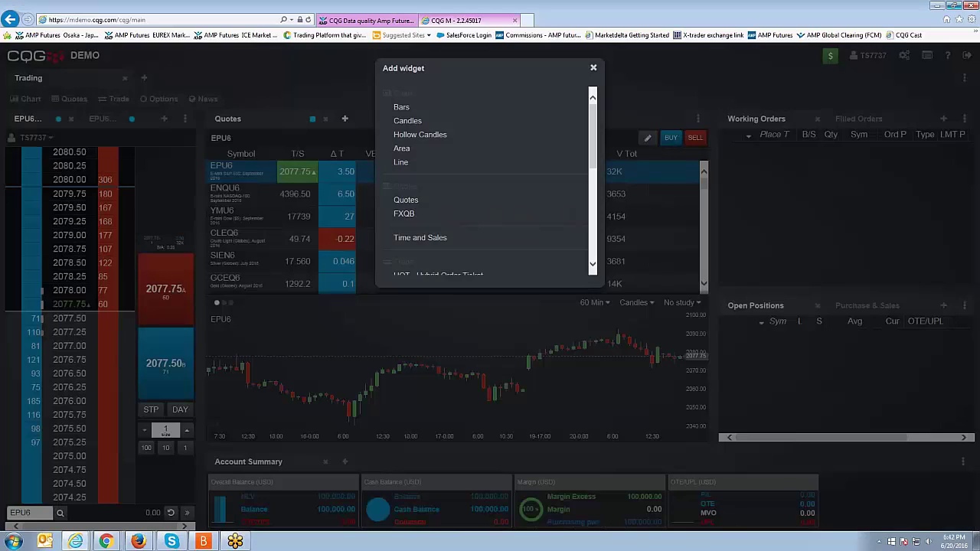
{"action": "left_click_drag", "start_coordinate": [595, 125], "coordinate": [591, 145]}
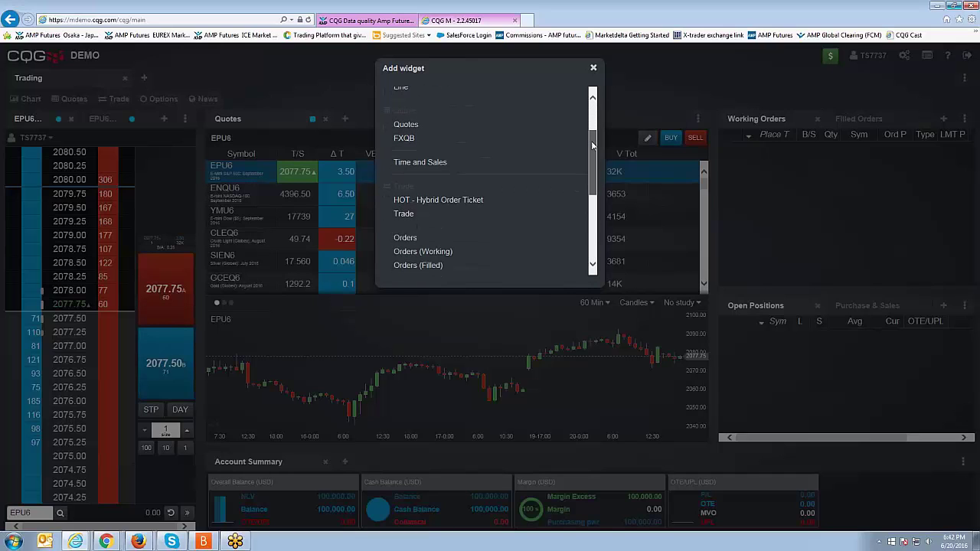
{"action": "left_click", "coordinate": [438, 200]}
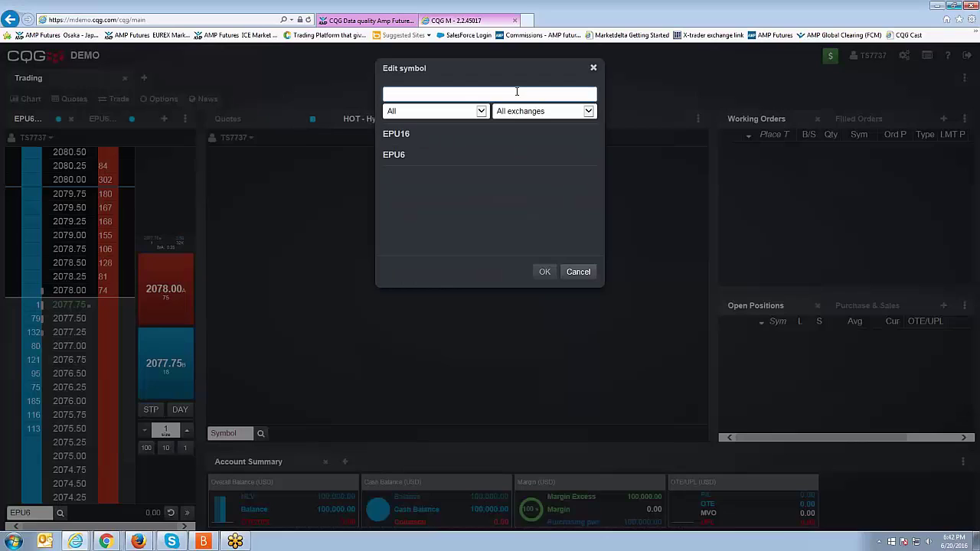
{"action": "type", "text": "EPU6"}
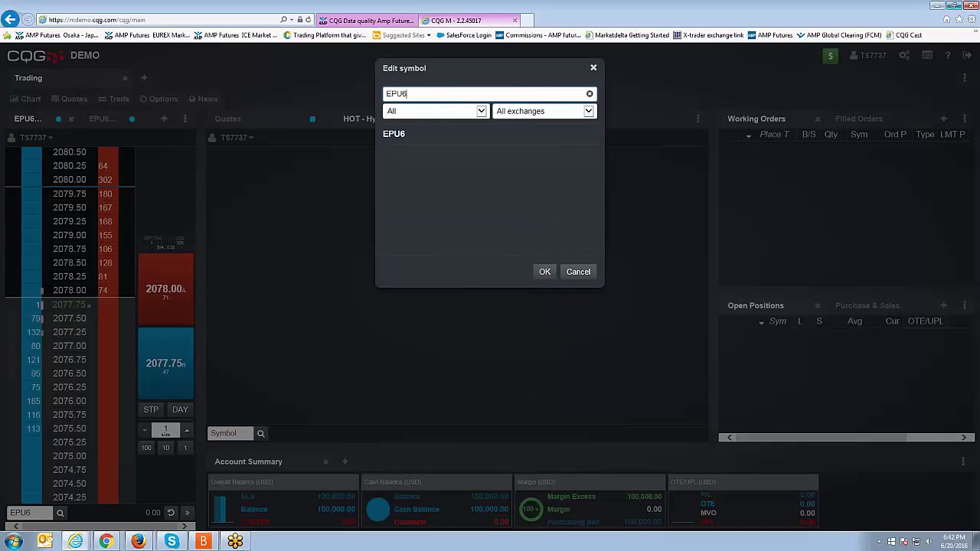
{"action": "left_click", "coordinate": [547, 276]}
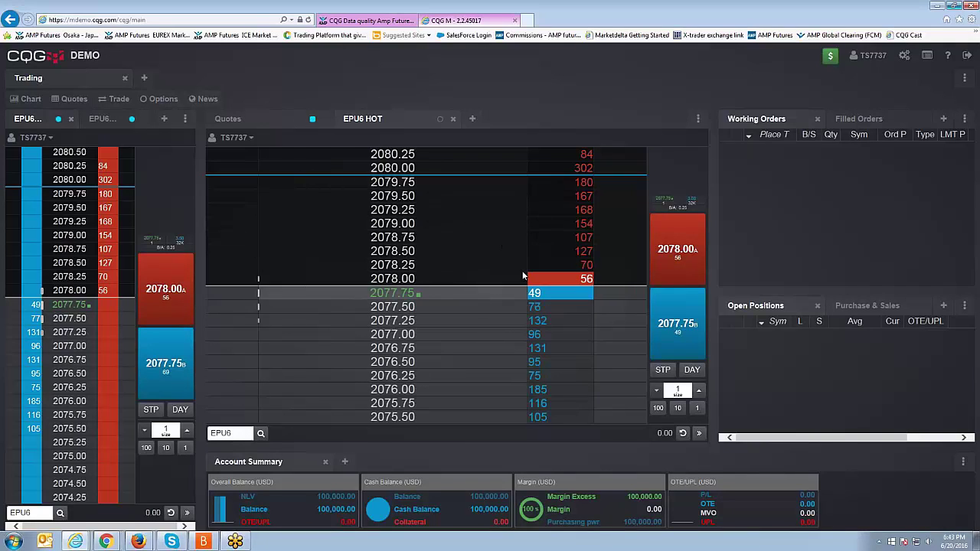
Step: Switch separate bids and asks on, off and on again in the EPU6 HOT widget
{"action": "left_click", "coordinate": [698, 121]}
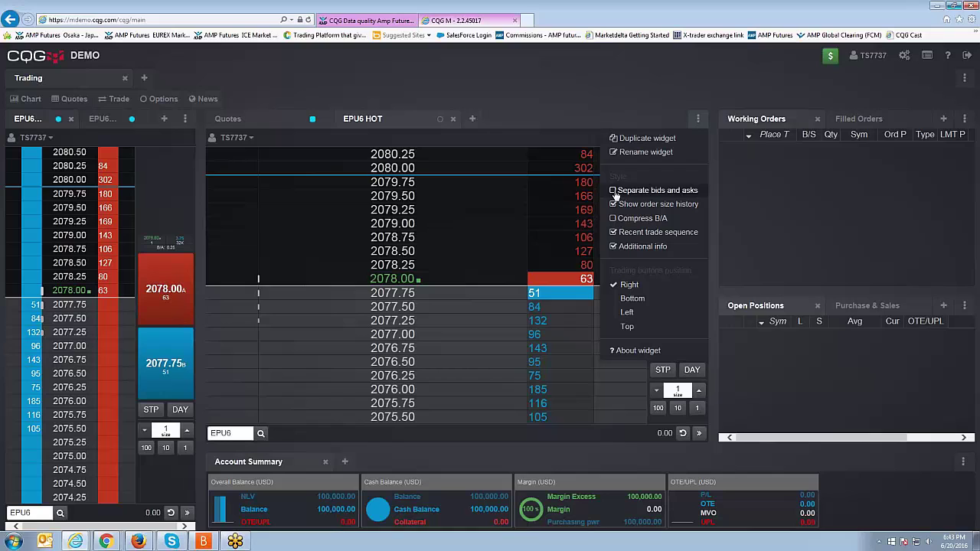
{"action": "left_click", "coordinate": [655, 190]}
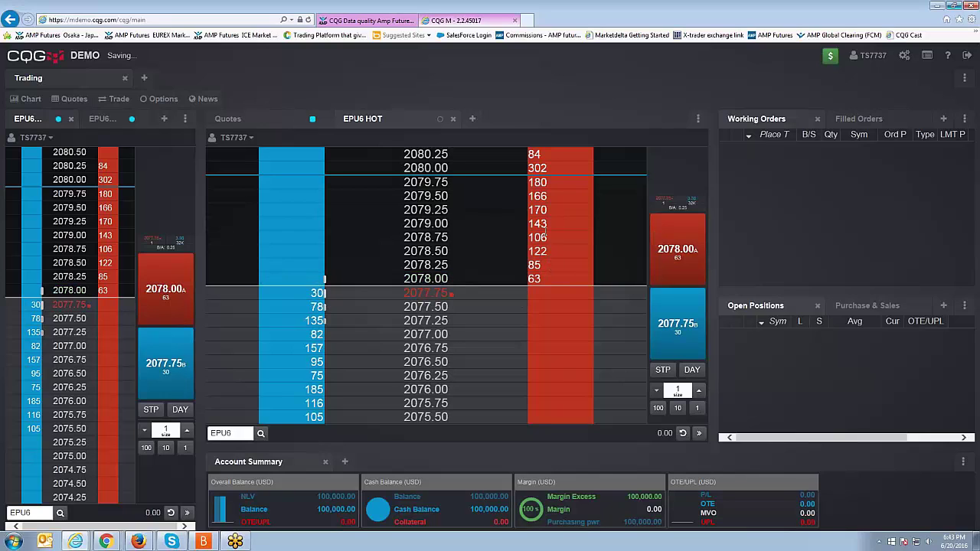
{"action": "left_click", "coordinate": [697, 119]}
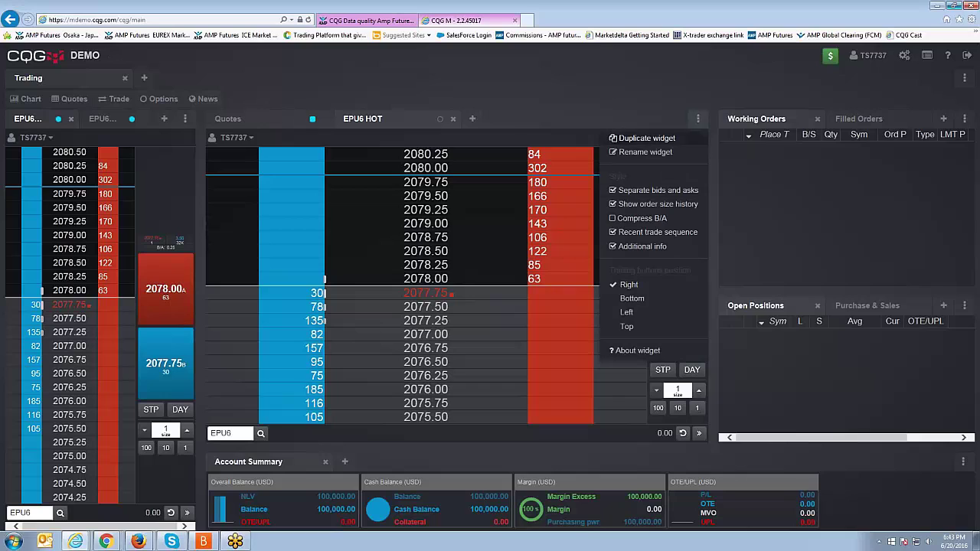
{"action": "left_click", "coordinate": [629, 285]}
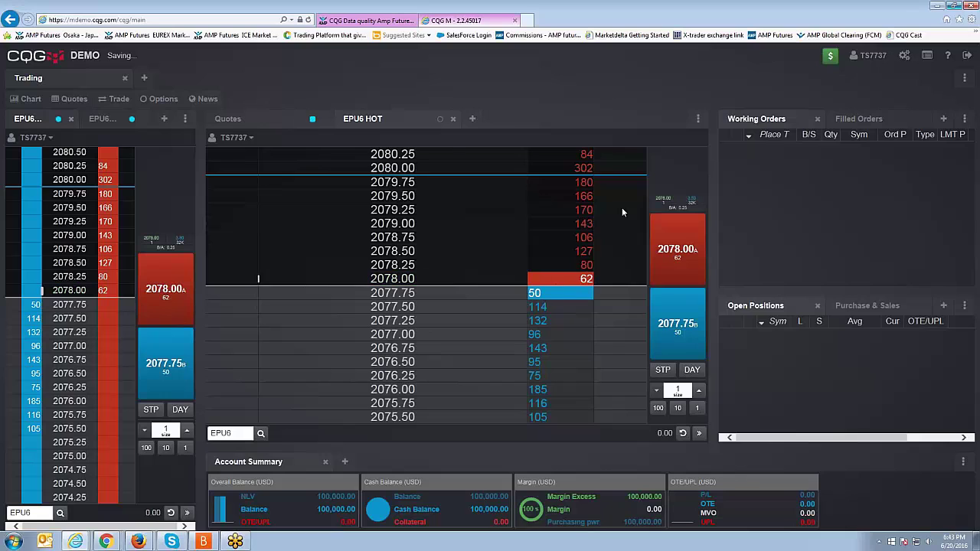
{"action": "left_click", "coordinate": [698, 118]}
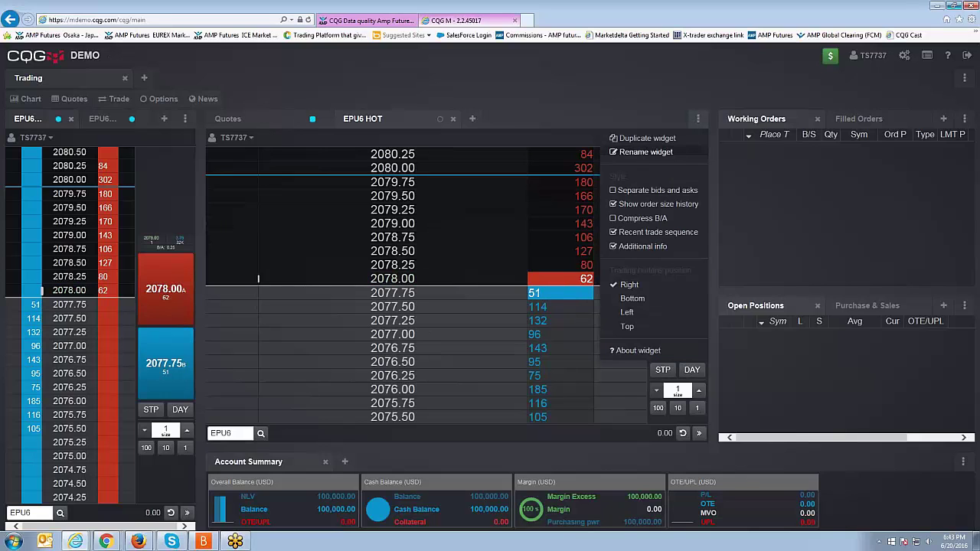
{"action": "left_click", "coordinate": [652, 287]}
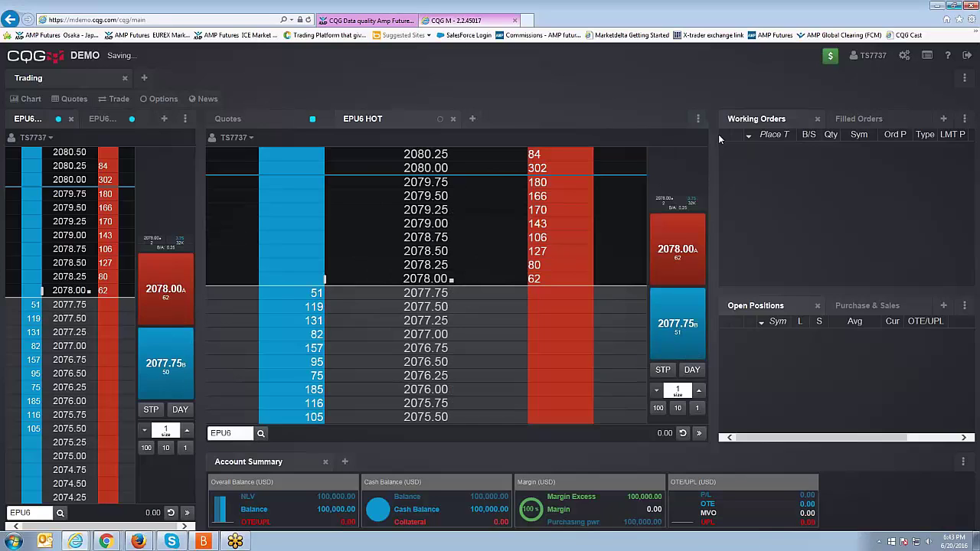
Step: Turn the additional info off and back on in the EPU6 HOT widget, and close that widget
{"action": "left_click", "coordinate": [698, 120]}
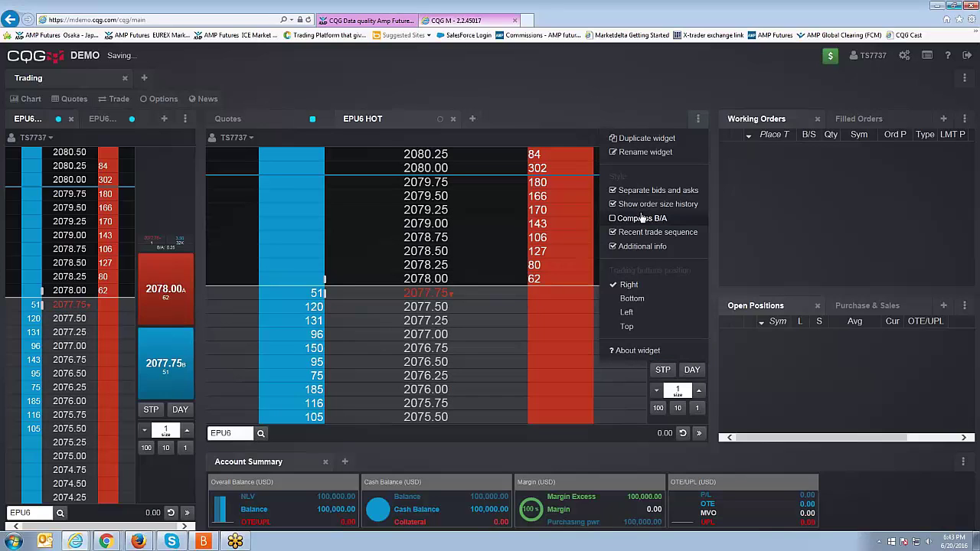
{"action": "mouse_move", "coordinate": [184, 297]}
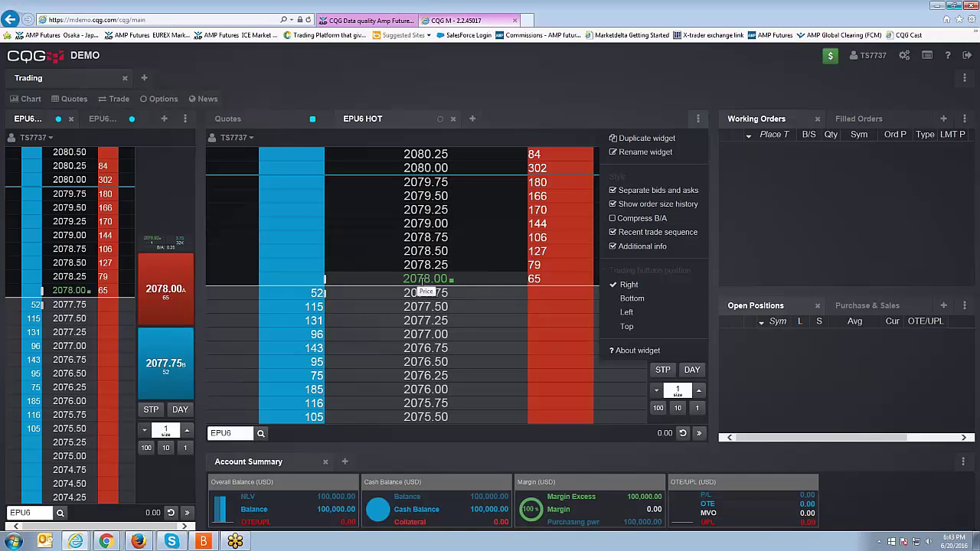
{"action": "left_click", "coordinate": [614, 247]}
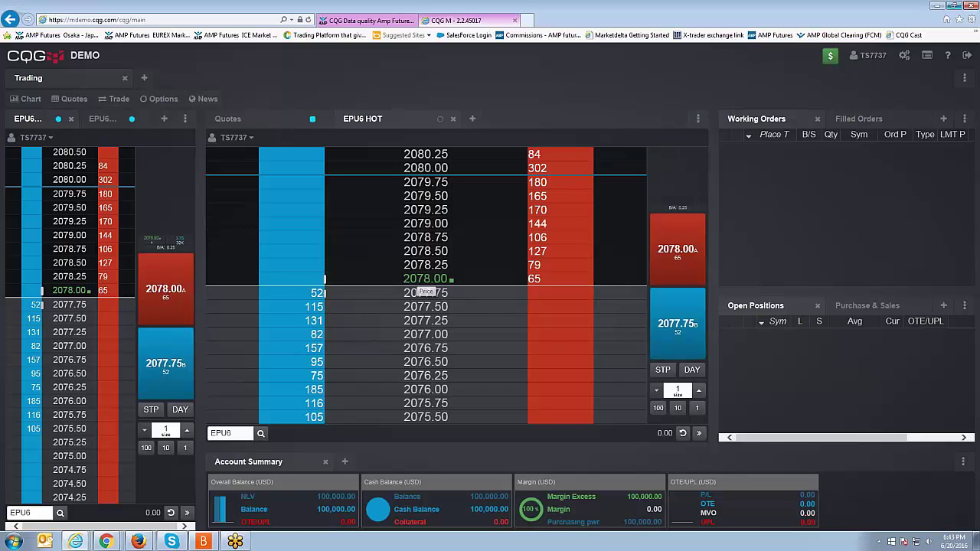
{"action": "left_click", "coordinate": [698, 121]}
{"action": "left_click", "coordinate": [614, 245]}
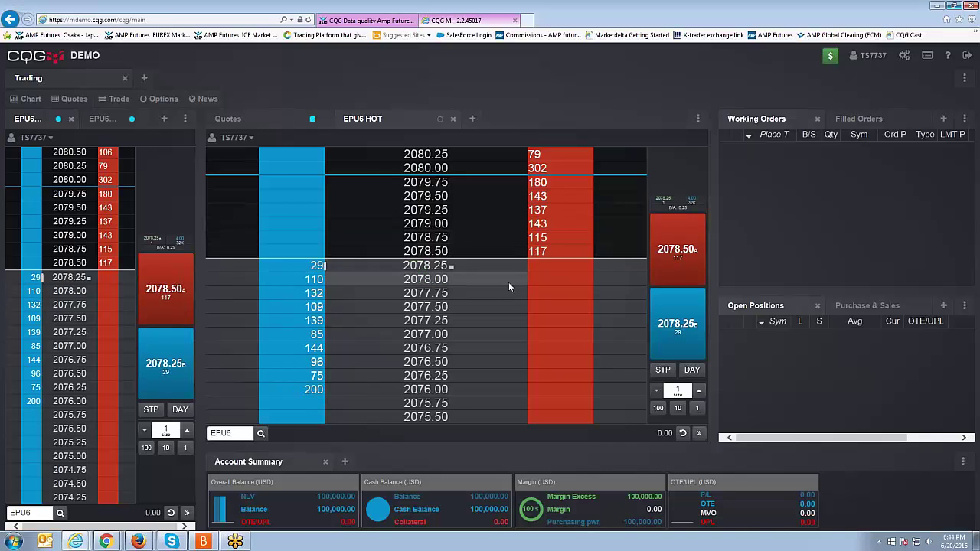
{"action": "left_click", "coordinate": [453, 120]}
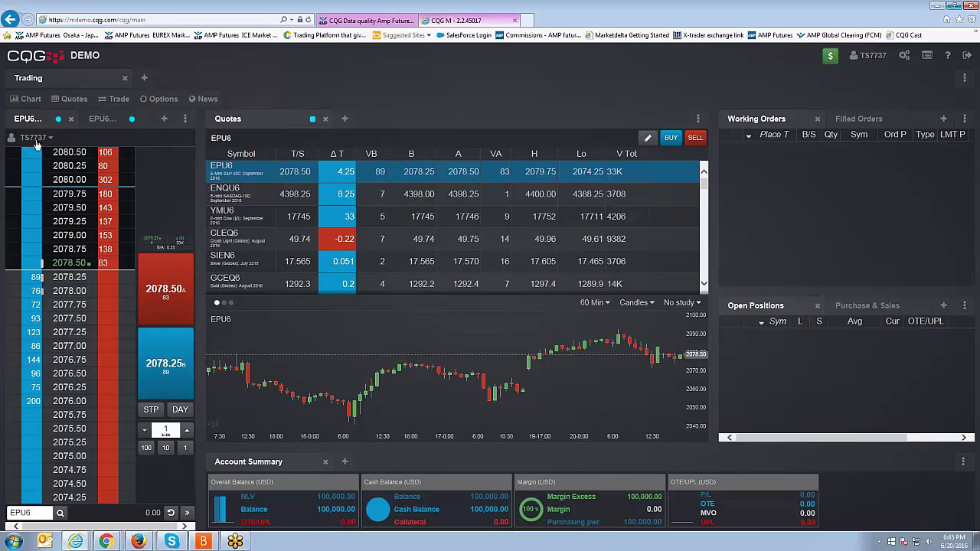
Step: View the accounts available for the EPU6 order ticket and close the account chooser without changing the selection
{"action": "left_click", "coordinate": [49, 138]}
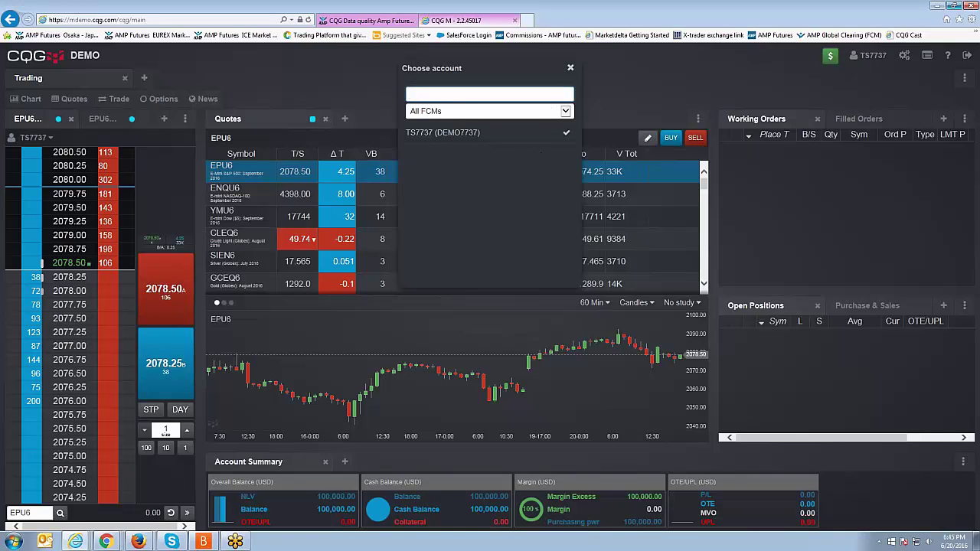
{"action": "left_click", "coordinate": [43, 140]}
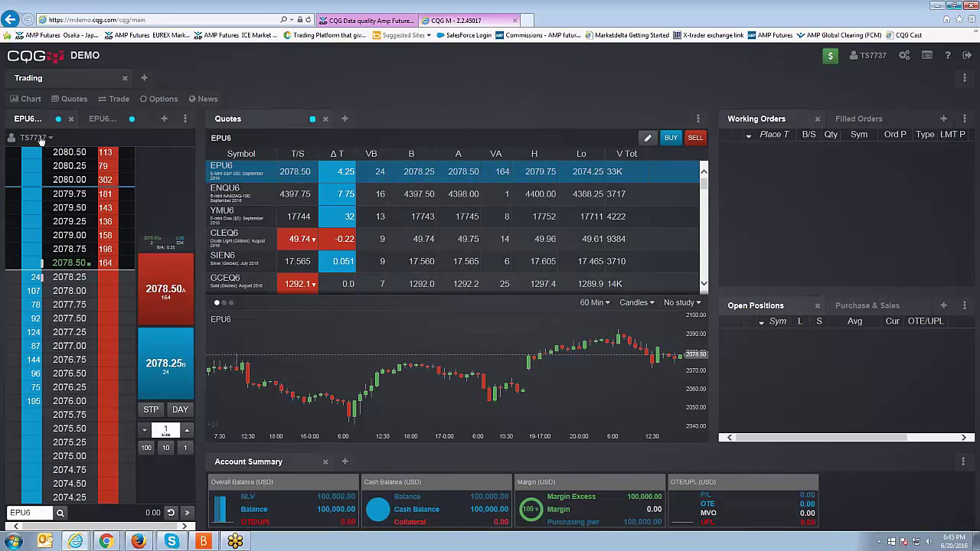
{"action": "left_click", "coordinate": [42, 140]}
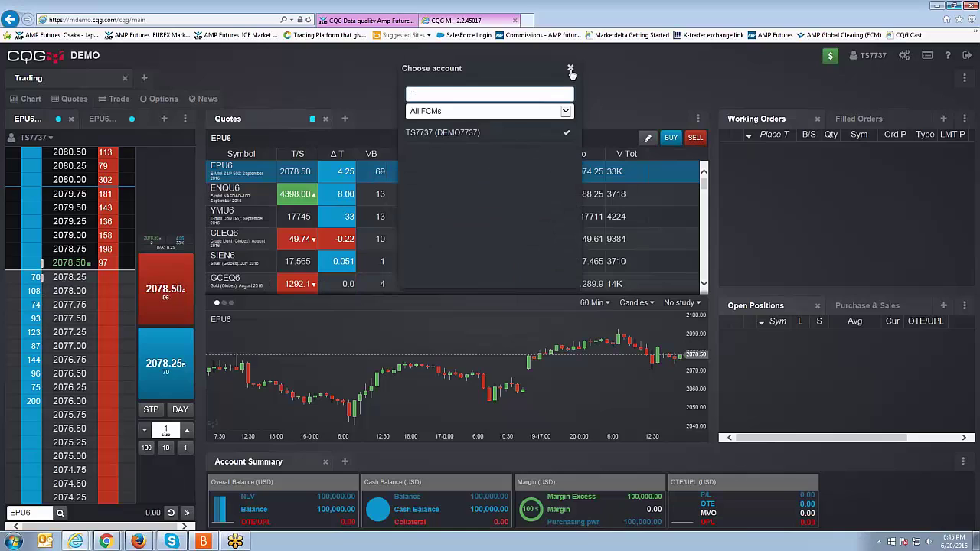
{"action": "left_click", "coordinate": [570, 68]}
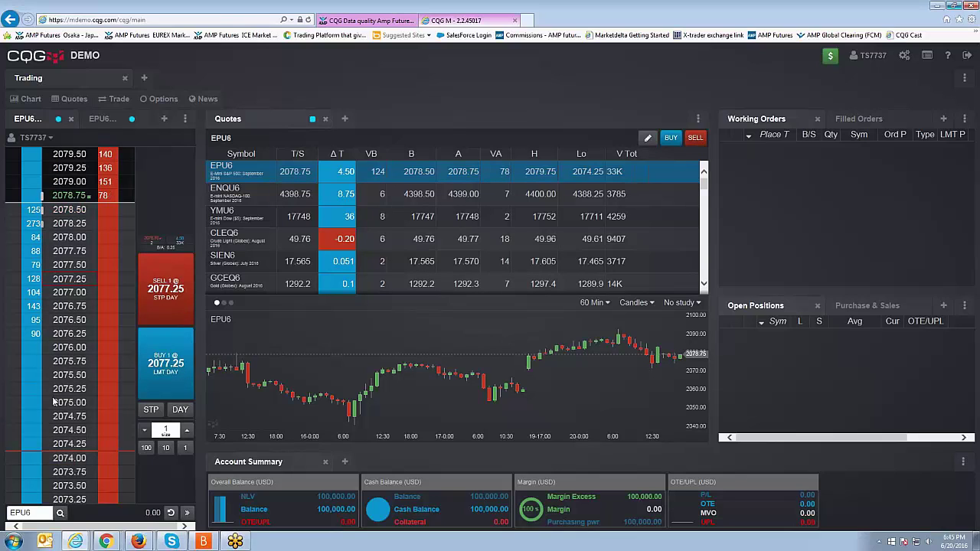
Step: Examine the EPU6 price ladder around the market price and the order choices offered by its buy and sell boxes
{"action": "scroll", "coordinate": [53, 292], "scroll_direction": "up", "scroll_amount": 2}
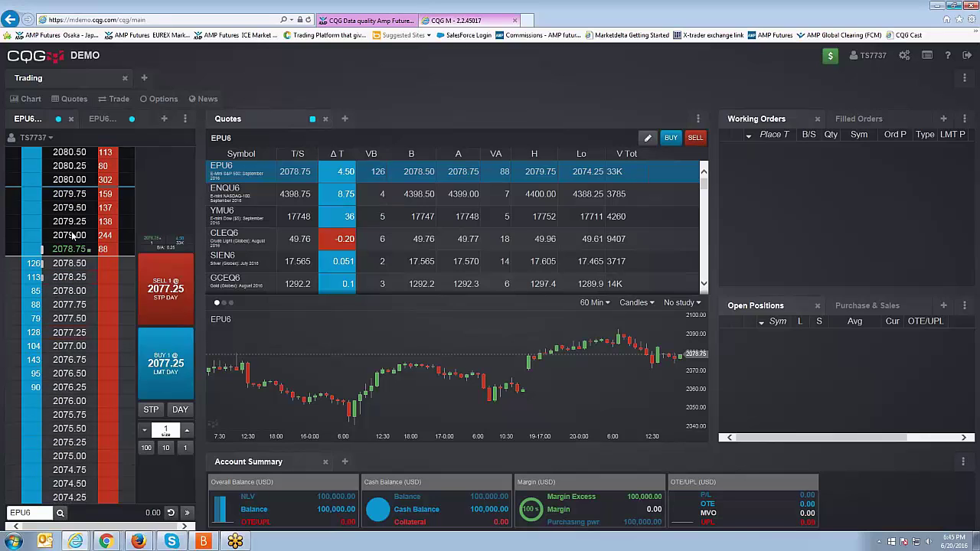
{"action": "scroll", "coordinate": [71, 236], "scroll_direction": "up", "scroll_amount": 3}
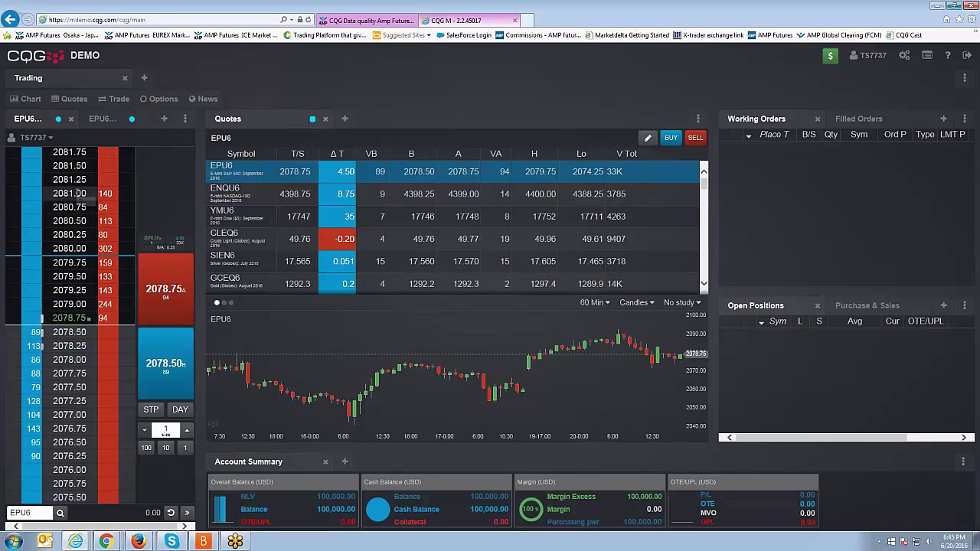
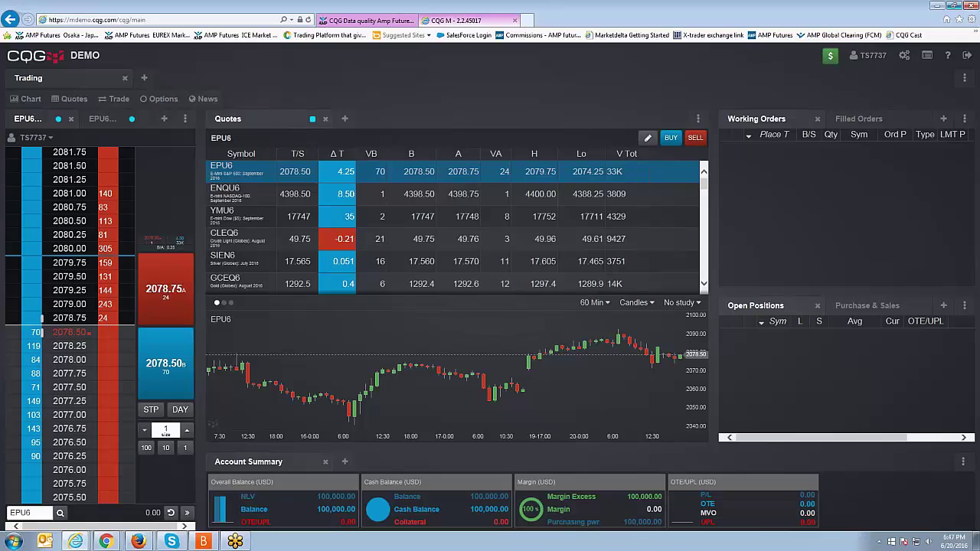
{"action": "mouse_move", "coordinate": [173, 301]}
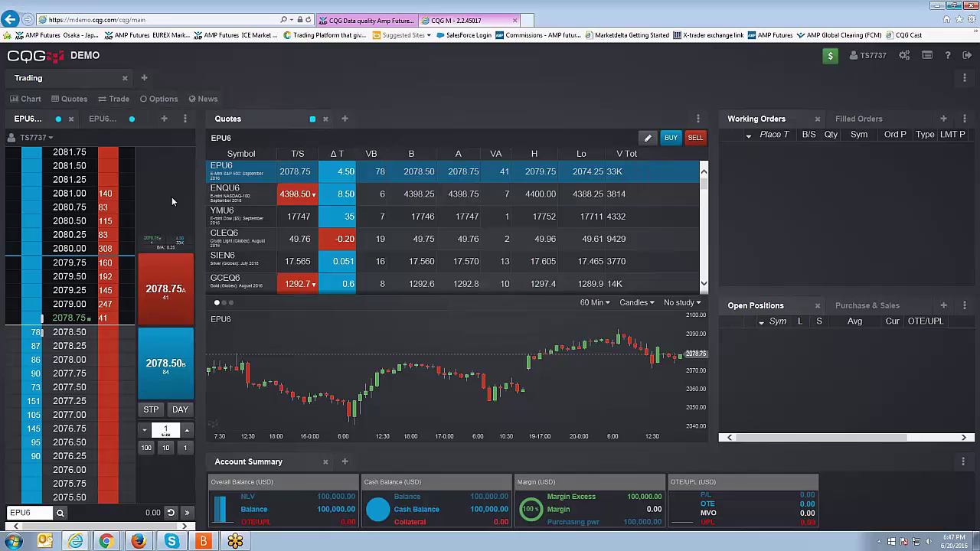
{"action": "mouse_move", "coordinate": [175, 274]}
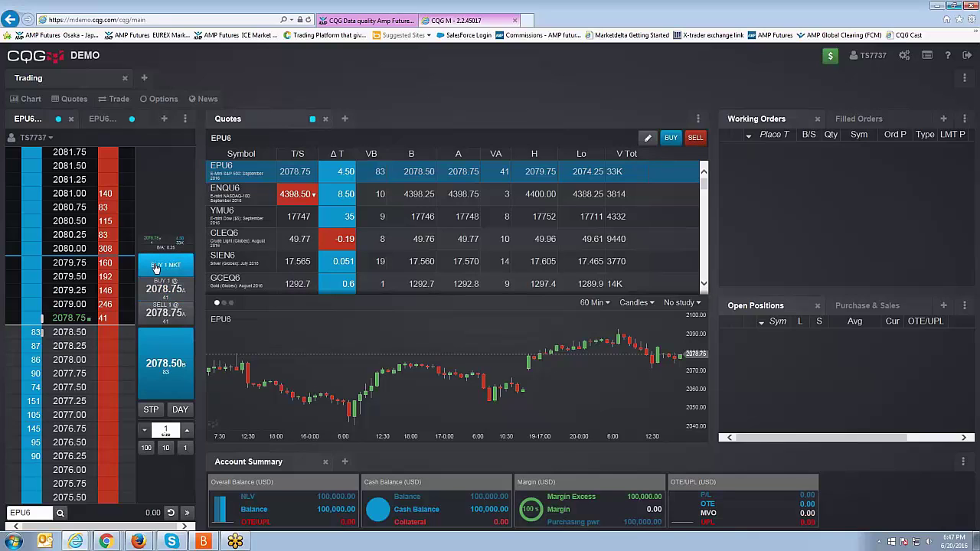
{"action": "mouse_move", "coordinate": [151, 339]}
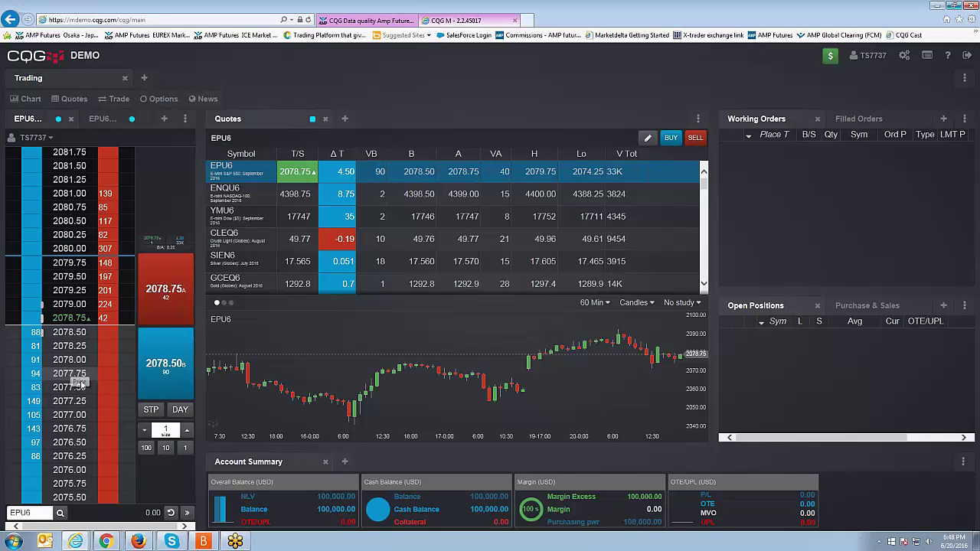
Step: Cycle the EPU6 ticket's order duration through GTC and GTD back to DAY, and step the order size up and back to 1
{"action": "left_click", "coordinate": [180, 411]}
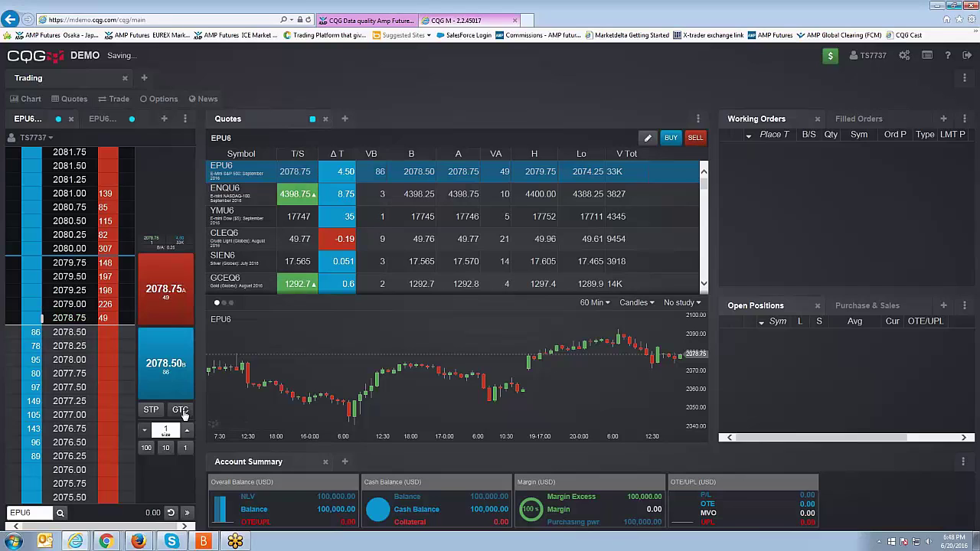
{"action": "left_click", "coordinate": [181, 411]}
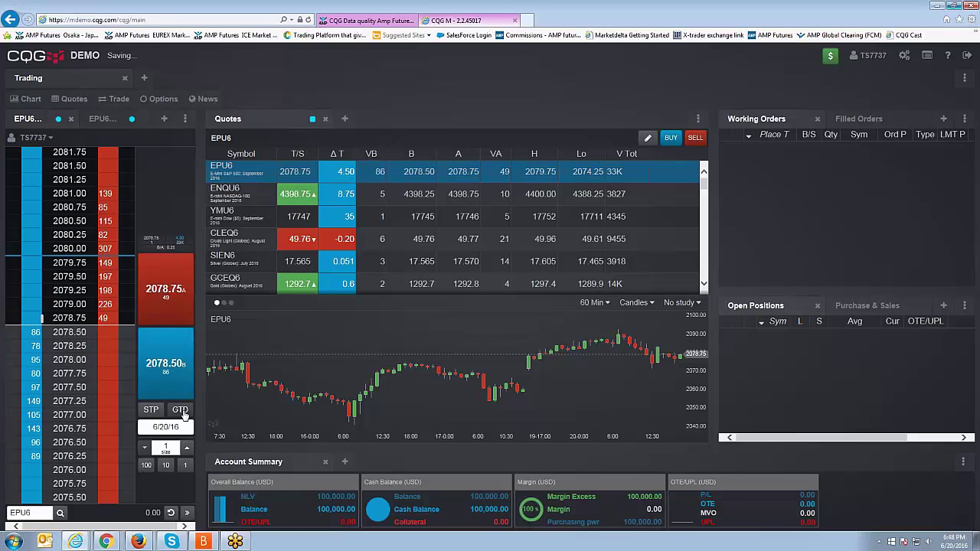
{"action": "left_click", "coordinate": [180, 411]}
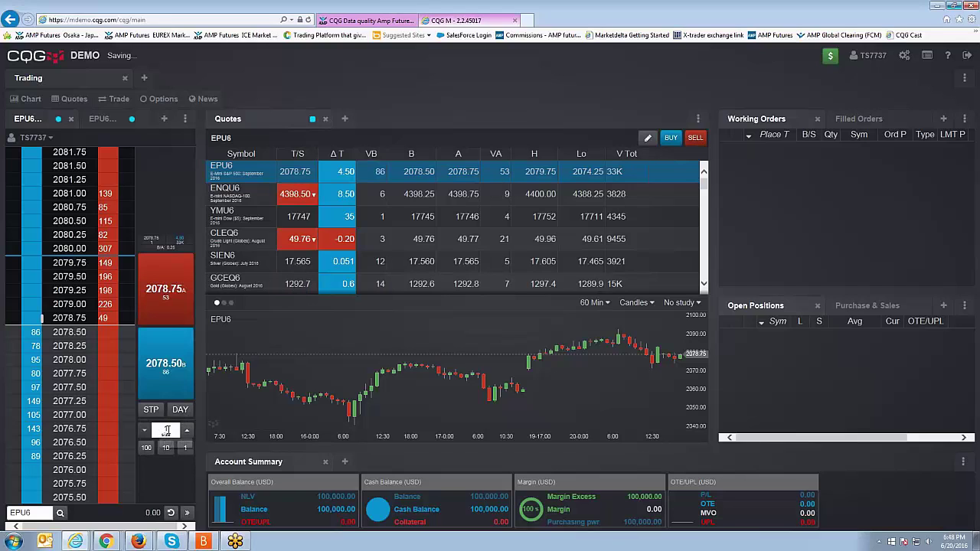
{"action": "left_click", "coordinate": [186, 430]}
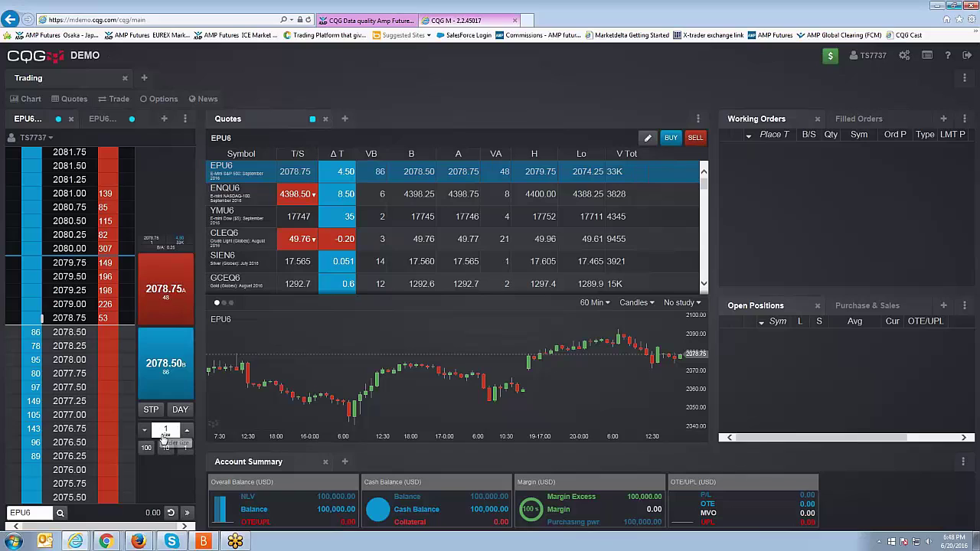
{"action": "left_click", "coordinate": [147, 432]}
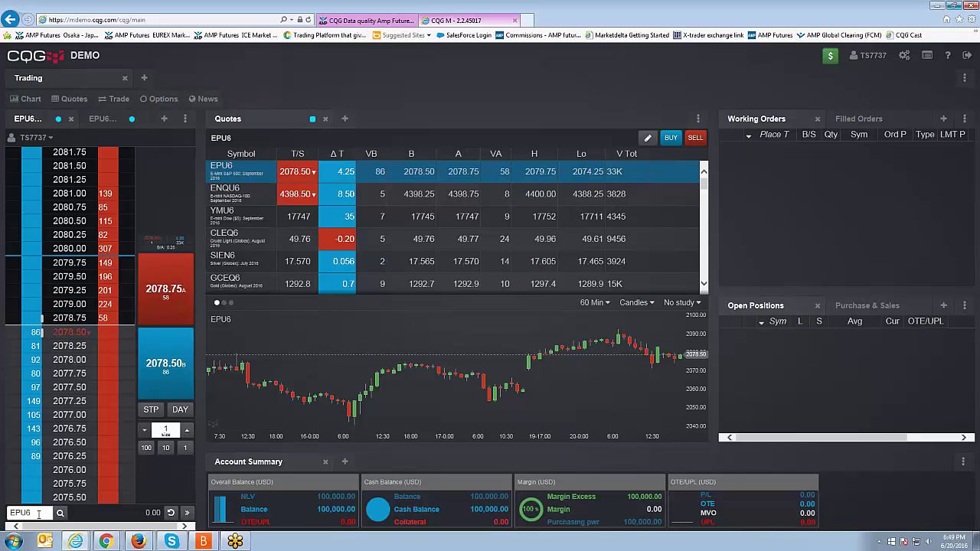
Step: Change the order ticket's symbol to ENQU6 through its symbol search
{"action": "left_click", "coordinate": [59, 512]}
{"action": "mouse_move", "coordinate": [105, 541]}
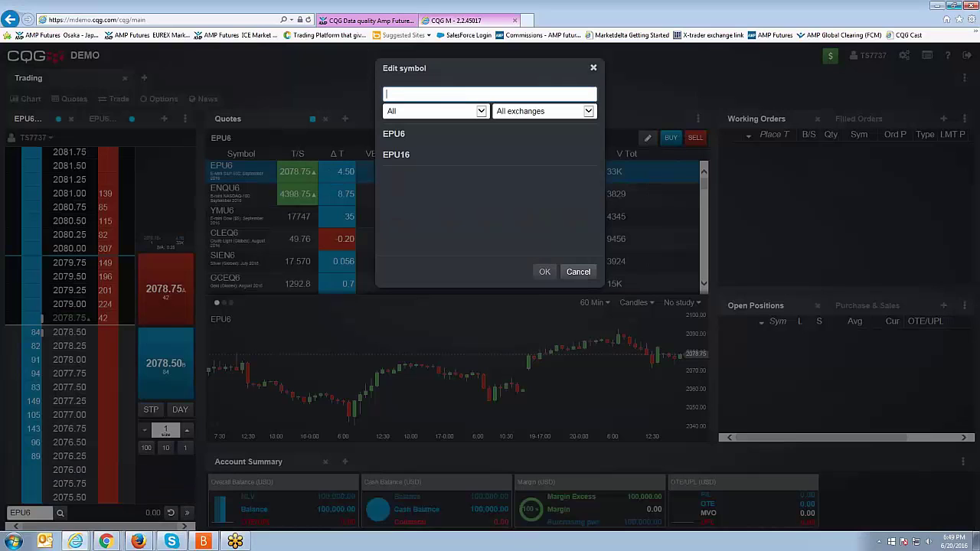
{"action": "type", "text": "ENQ"}
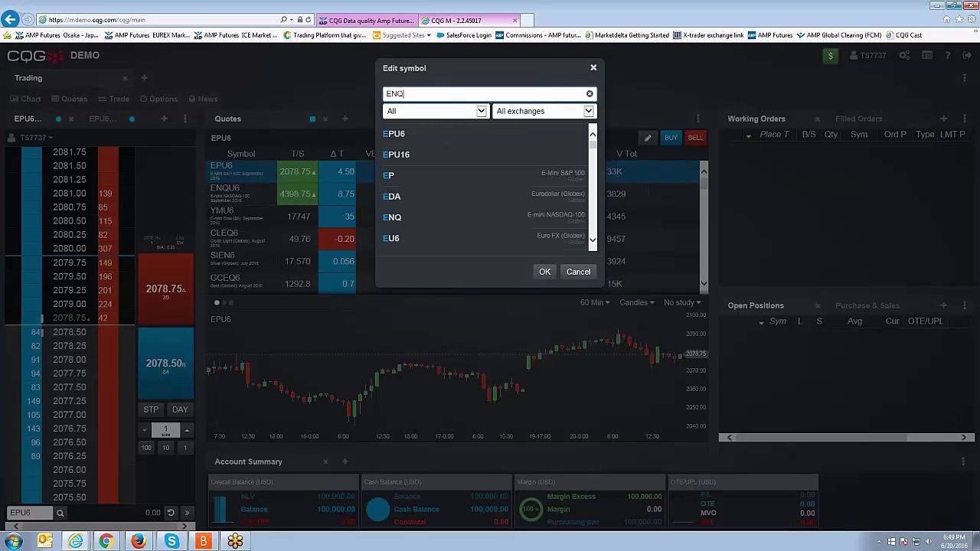
{"action": "type", "text": "U6"}
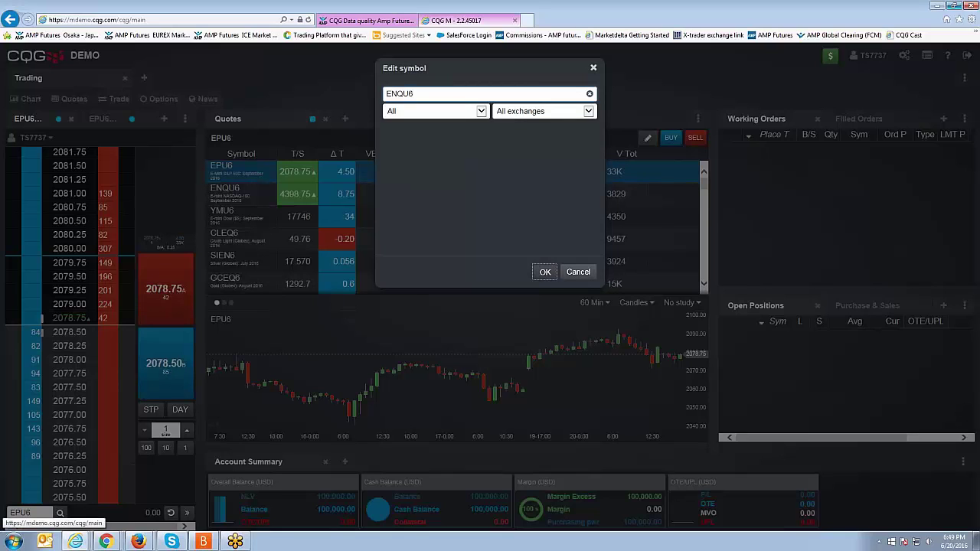
{"action": "left_click", "coordinate": [544, 272]}
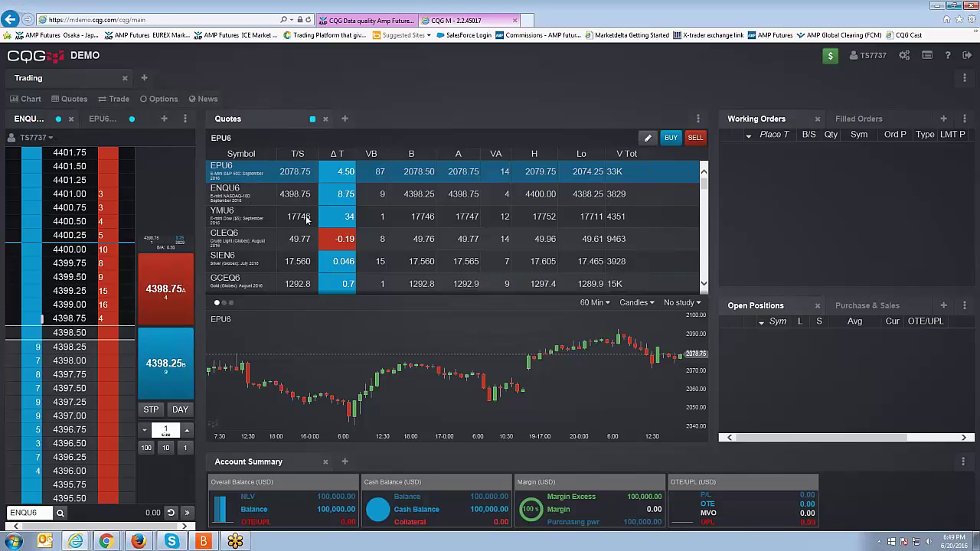
Step: Select ENQU6 and then EPU6 in the quotes list to return the linked order ticket to EPU6
{"action": "left_click", "coordinate": [243, 198]}
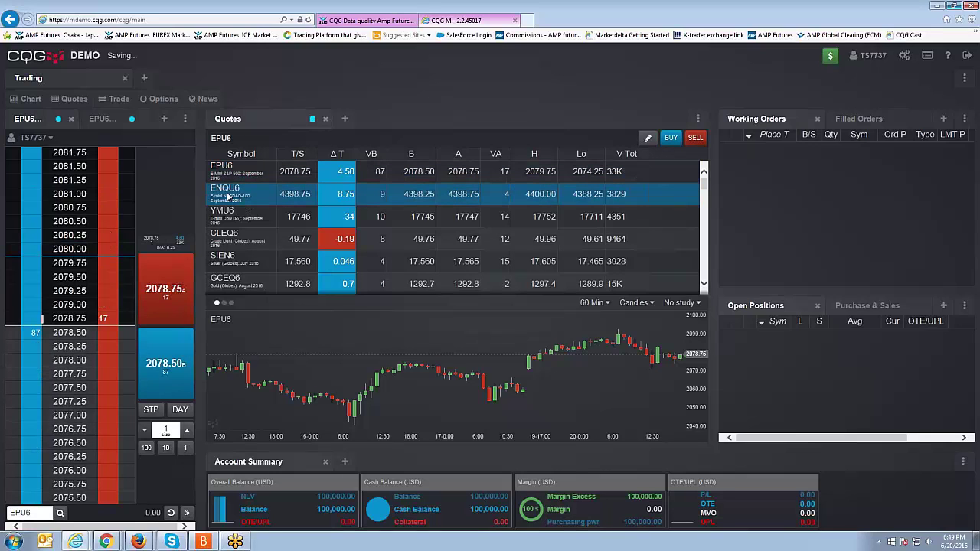
{"action": "left_click", "coordinate": [232, 175]}
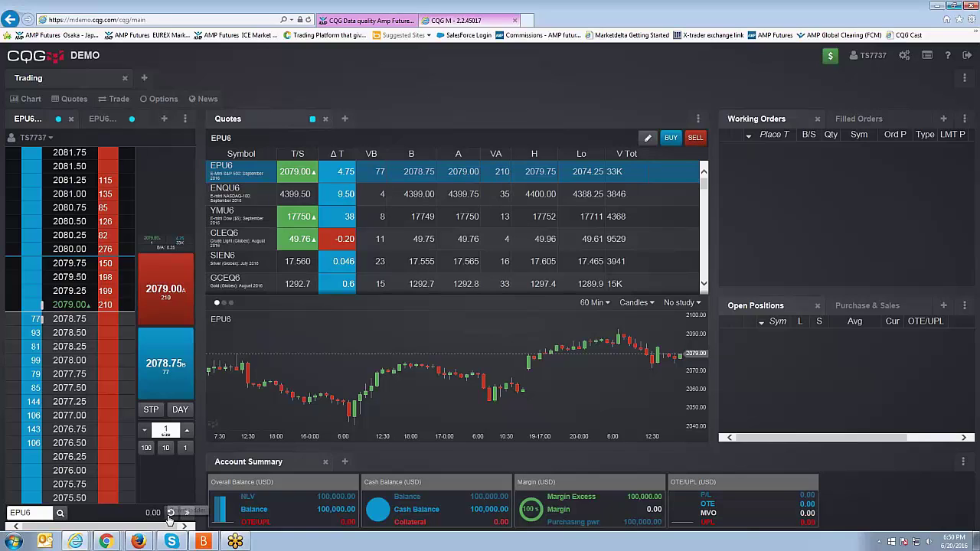
Step: Scroll the EPU6 price ladder away from the market and back, and recentre it on the market price
{"action": "scroll", "coordinate": [76, 233], "scroll_direction": "down", "scroll_amount": 4}
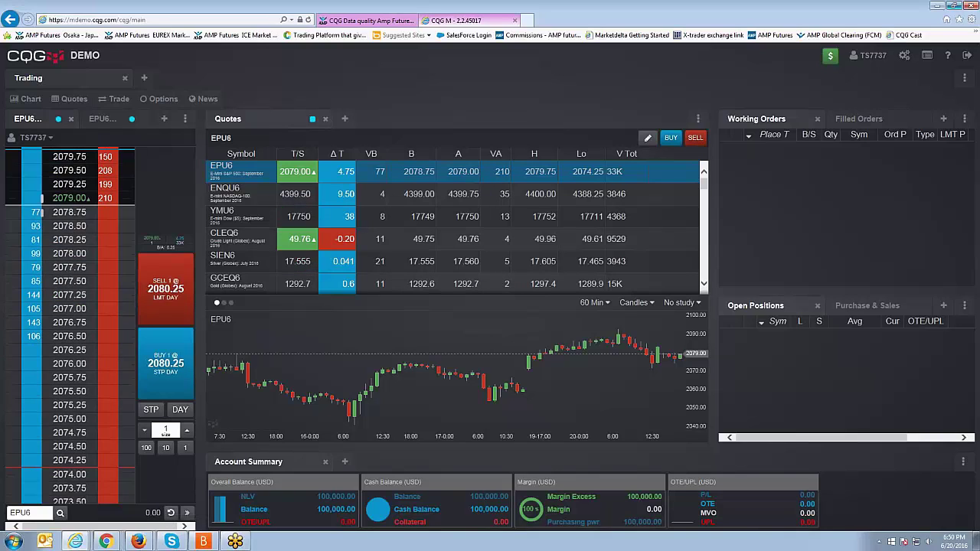
{"action": "scroll", "coordinate": [70, 325], "scroll_direction": "up", "scroll_amount": 4}
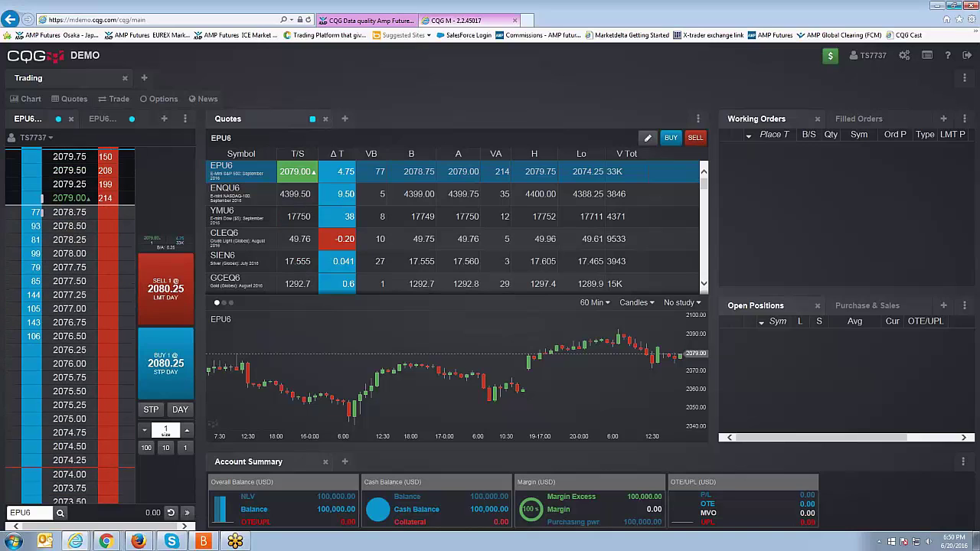
{"action": "scroll", "coordinate": [68, 217], "scroll_direction": "down", "scroll_amount": 4}
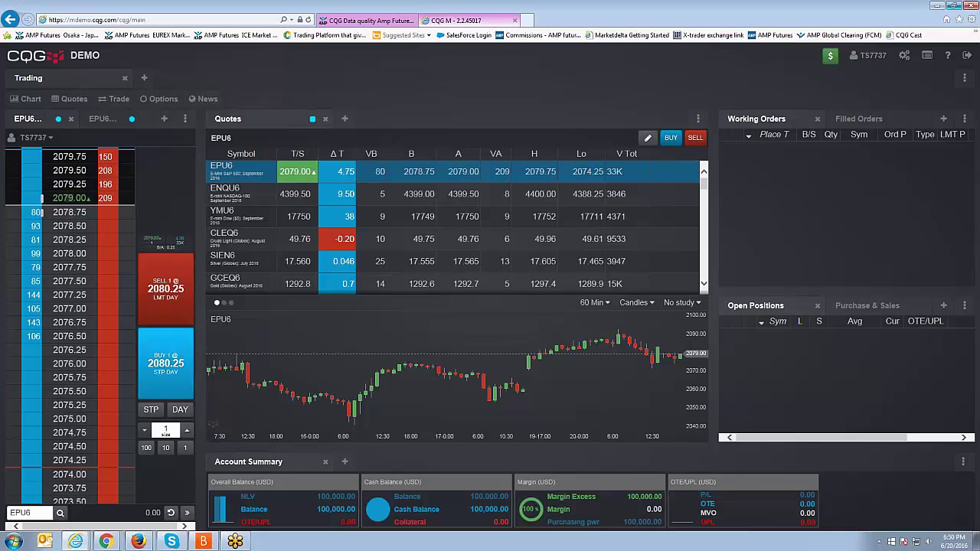
{"action": "left_click", "coordinate": [172, 513]}
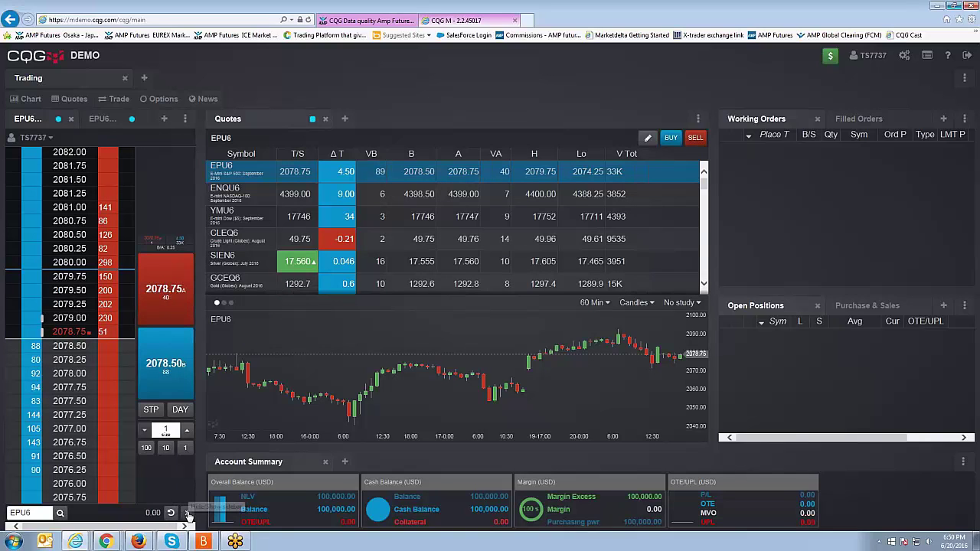
Step: Hide the EPU6 ticket's sidebar, show it again, and examine the order choices in its buy and sell boxes
{"action": "mouse_move", "coordinate": [182, 377]}
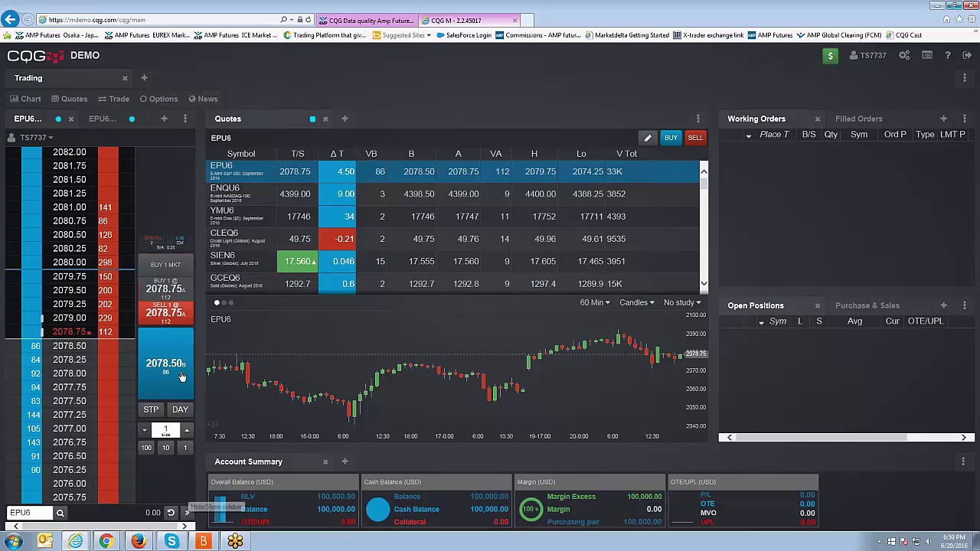
{"action": "left_click", "coordinate": [185, 513]}
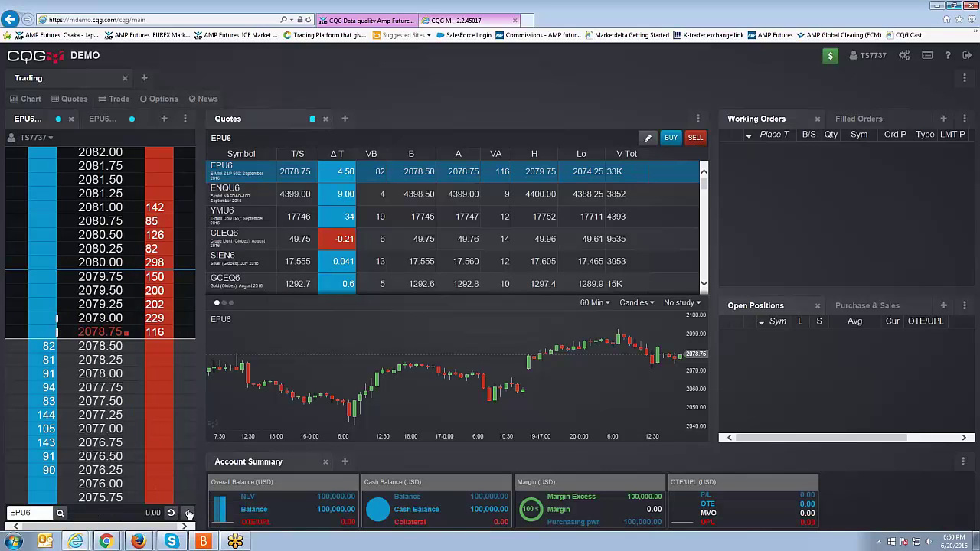
{"action": "left_click", "coordinate": [187, 512]}
{"action": "mouse_move", "coordinate": [165, 364]}
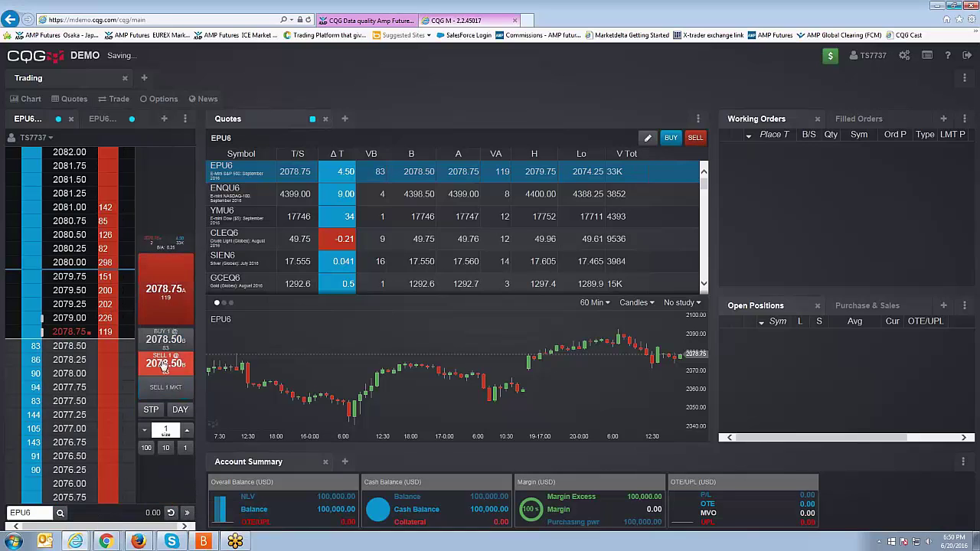
{"action": "mouse_move", "coordinate": [167, 295]}
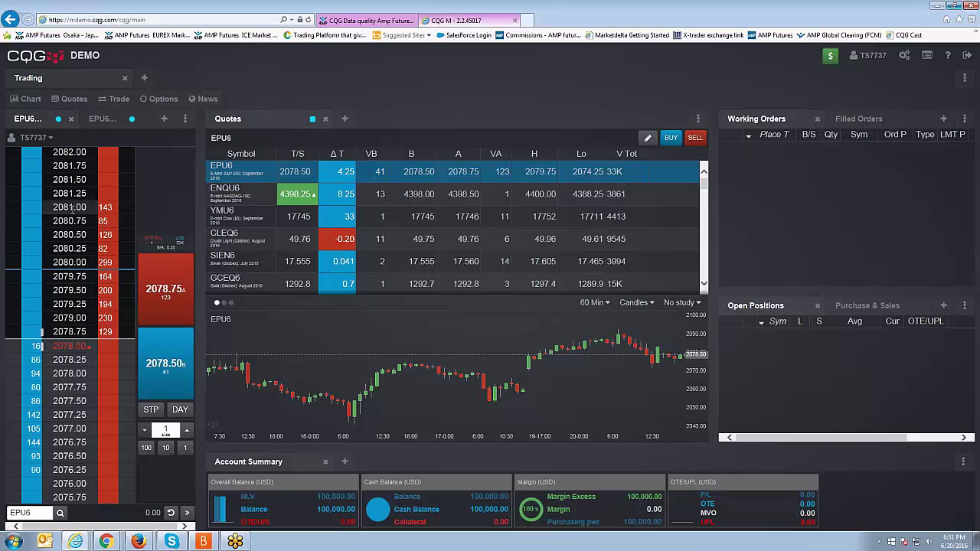
Step: Place a stop order to buy 1 EPU6 at 2081.00 with DAY duration from the price ladder
{"action": "mouse_move", "coordinate": [71, 208]}
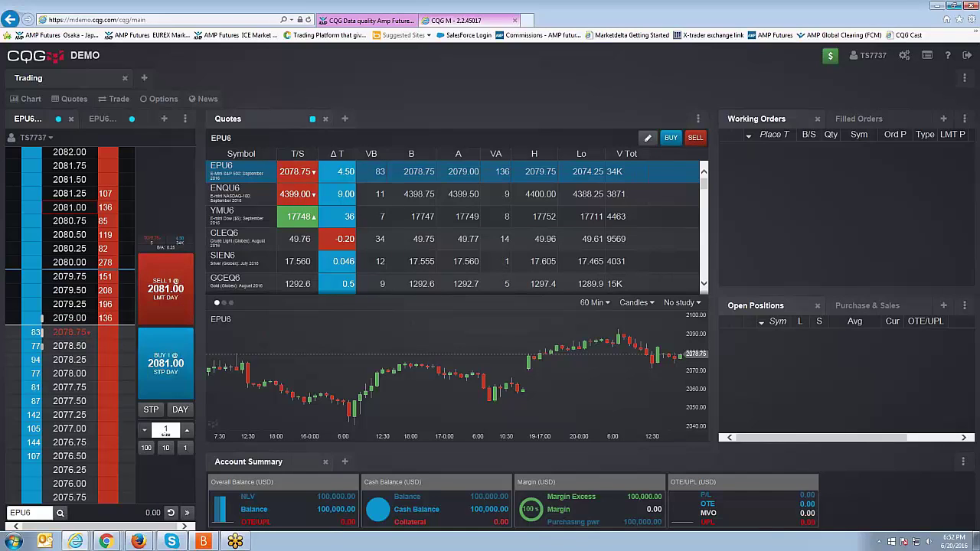
{"action": "left_click", "coordinate": [155, 375]}
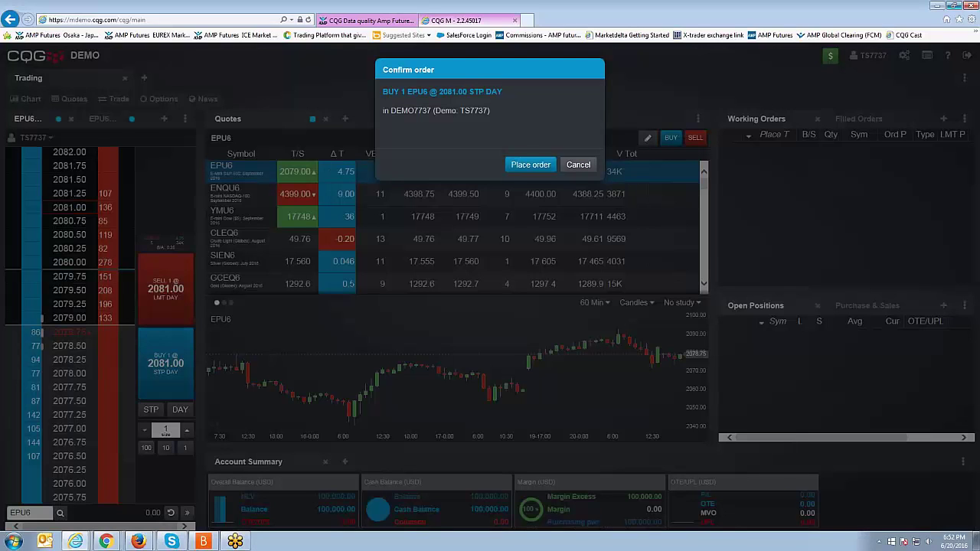
{"action": "left_click", "coordinate": [529, 166]}
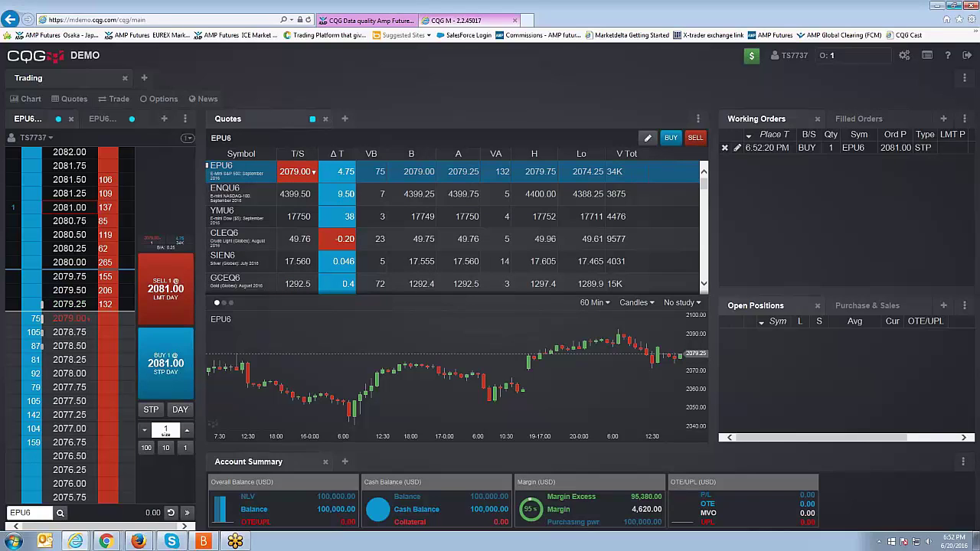
Step: Modify the working EPU6 buy stop order from the ladder, raising its price to 2081.25
{"action": "left_click", "coordinate": [14, 209]}
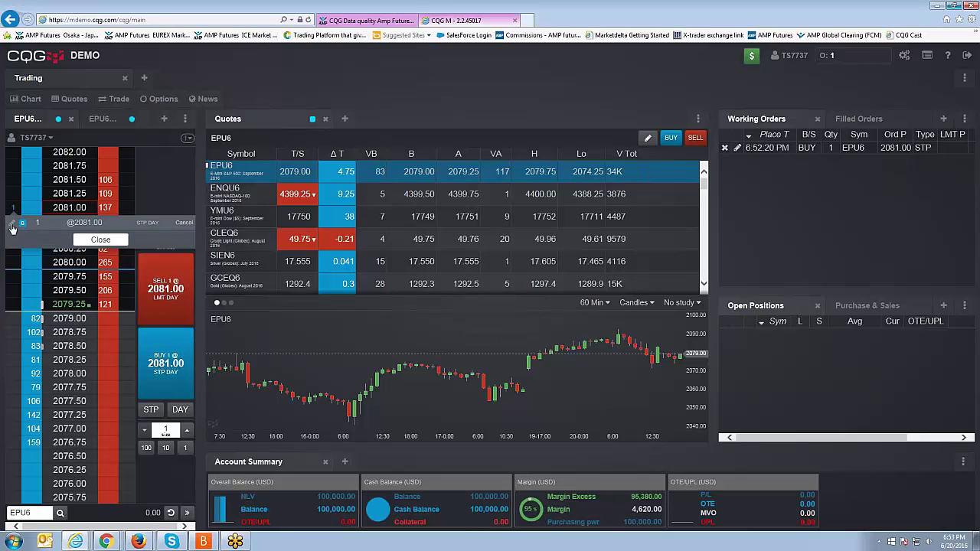
{"action": "left_click", "coordinate": [13, 229]}
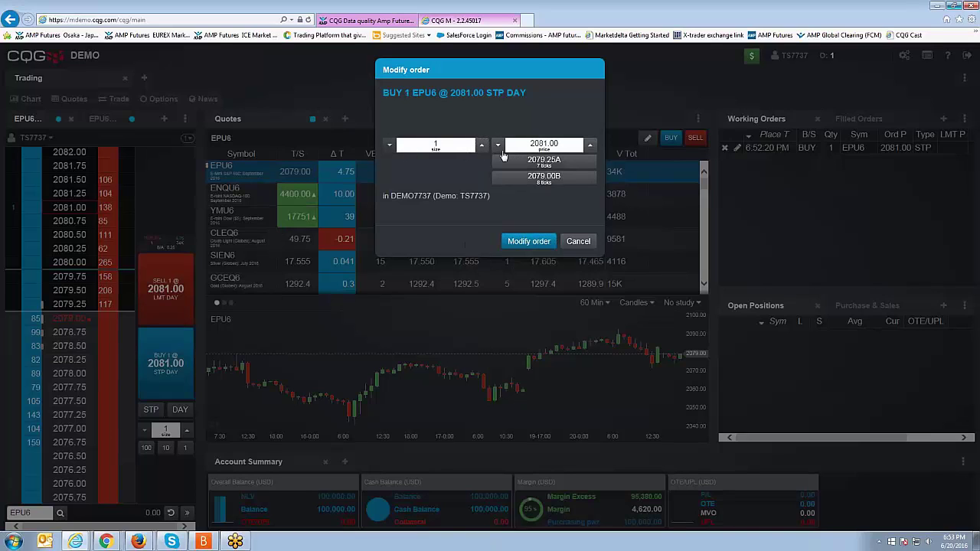
{"action": "left_click", "coordinate": [590, 145]}
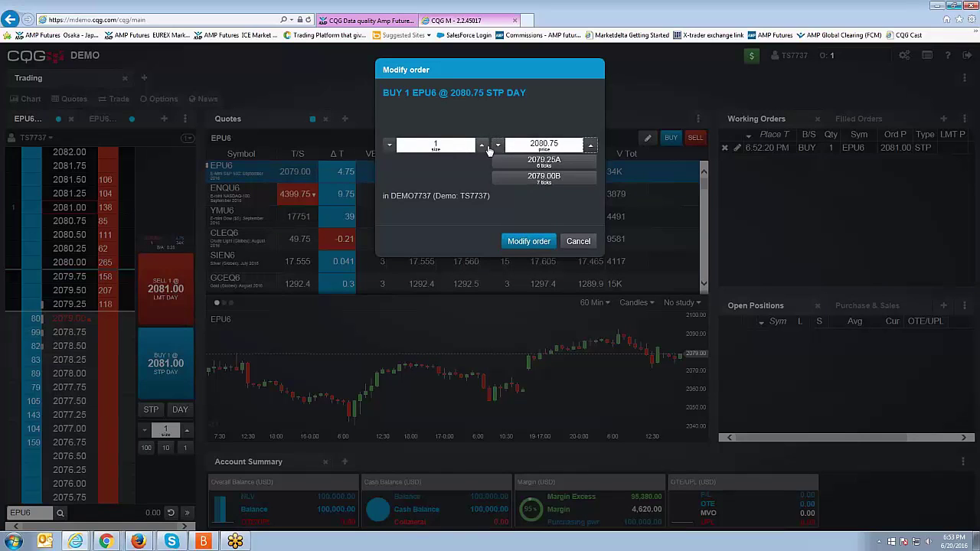
{"action": "left_click", "coordinate": [497, 146]}
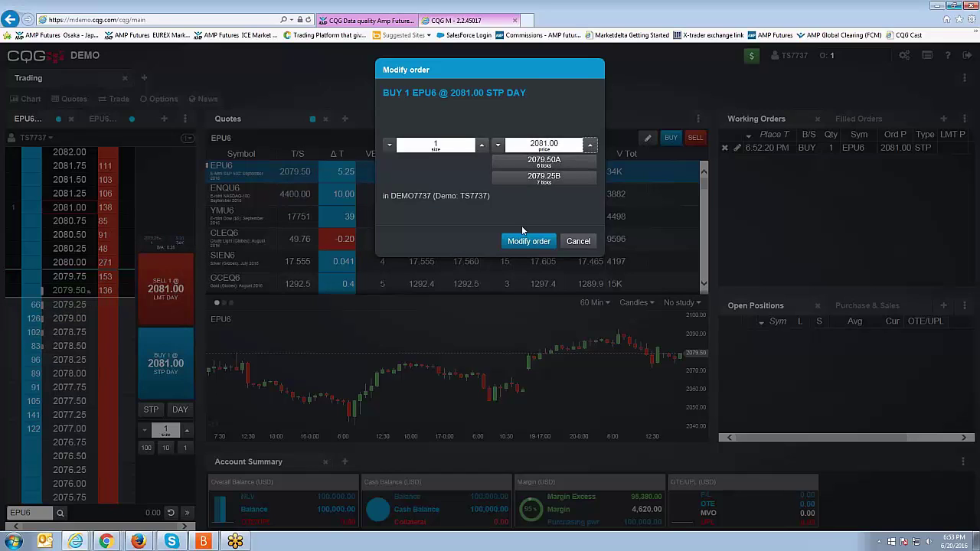
{"action": "left_click", "coordinate": [589, 145]}
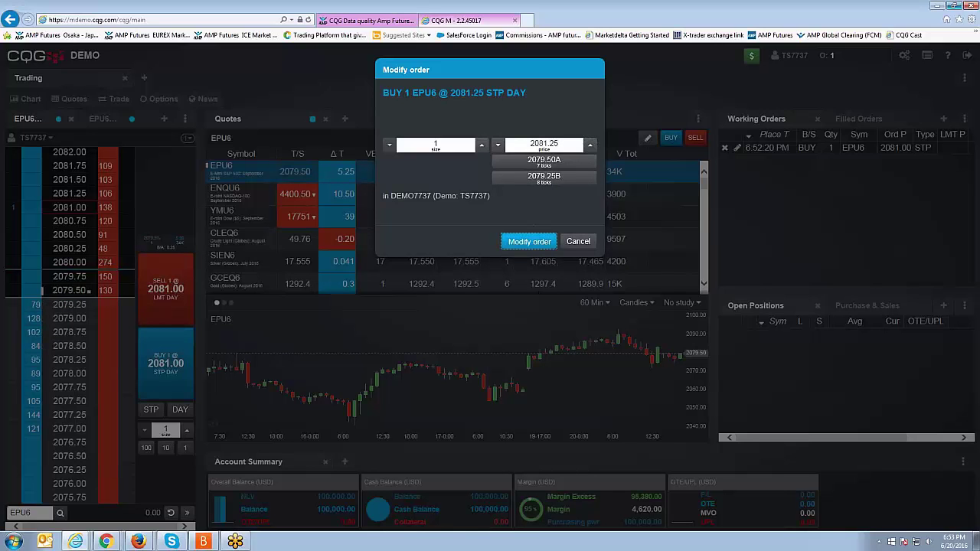
{"action": "left_click", "coordinate": [530, 241]}
{"action": "key", "text": "Return"}
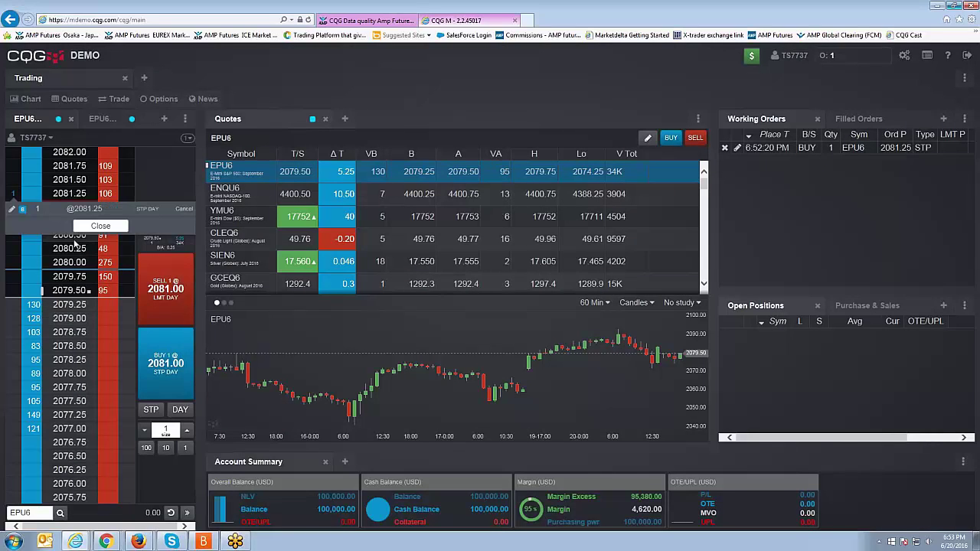
Step: Cancel the working EPU6 buy stop order and place a DAY stop order to sell 1 EPU6 at 2077.00
{"action": "left_click", "coordinate": [190, 370]}
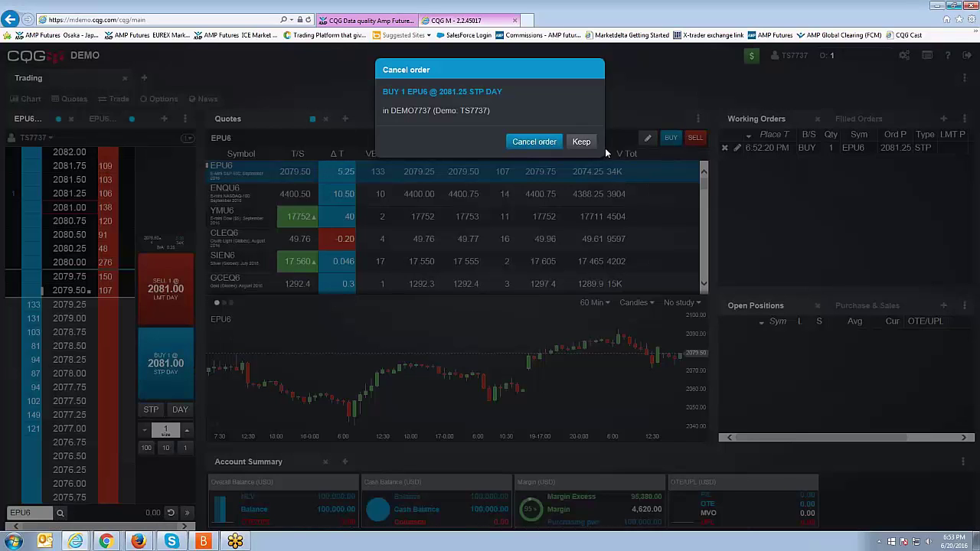
{"action": "left_click", "coordinate": [533, 141]}
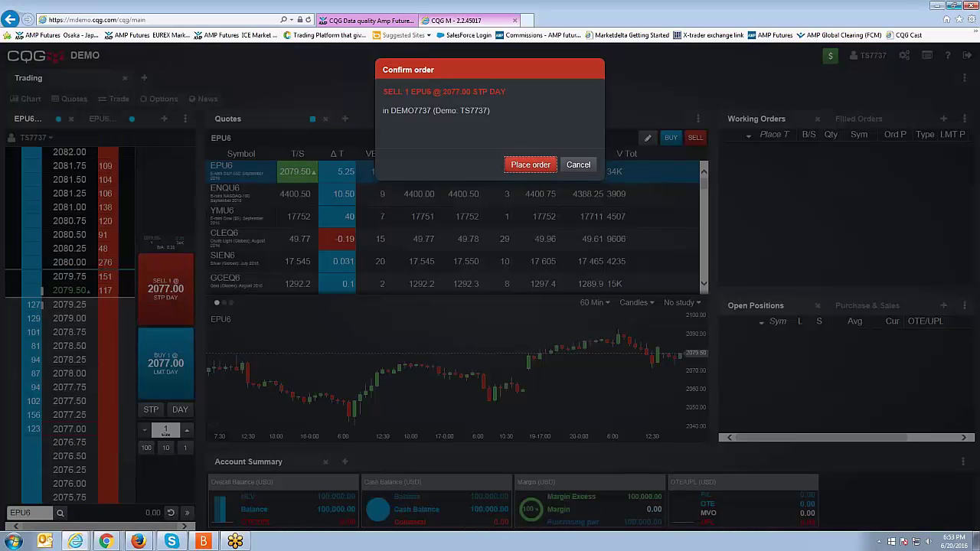
{"action": "left_click", "coordinate": [530, 164]}
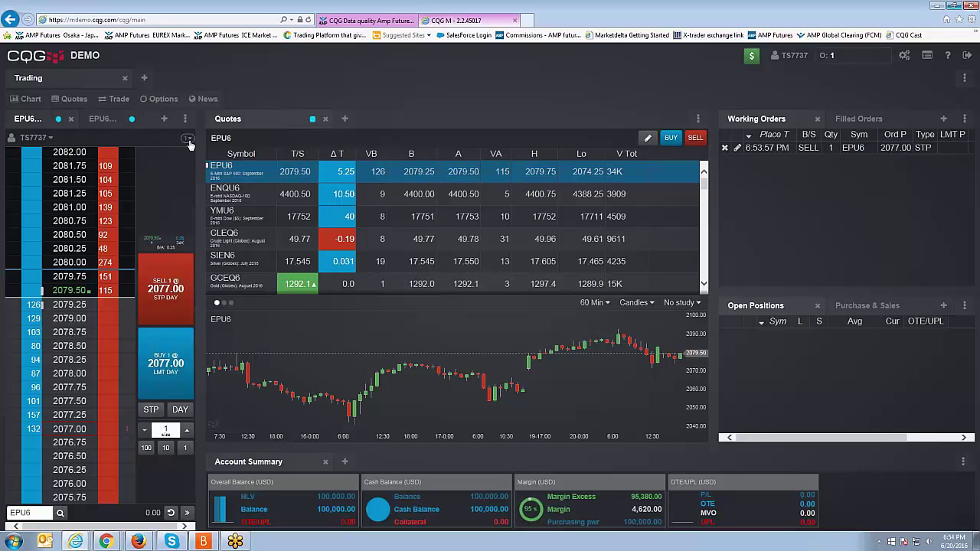
Step: View the ticket's working orders list and the EPU6 sell order's modification options, leaving the order unchanged
{"action": "left_click", "coordinate": [188, 141]}
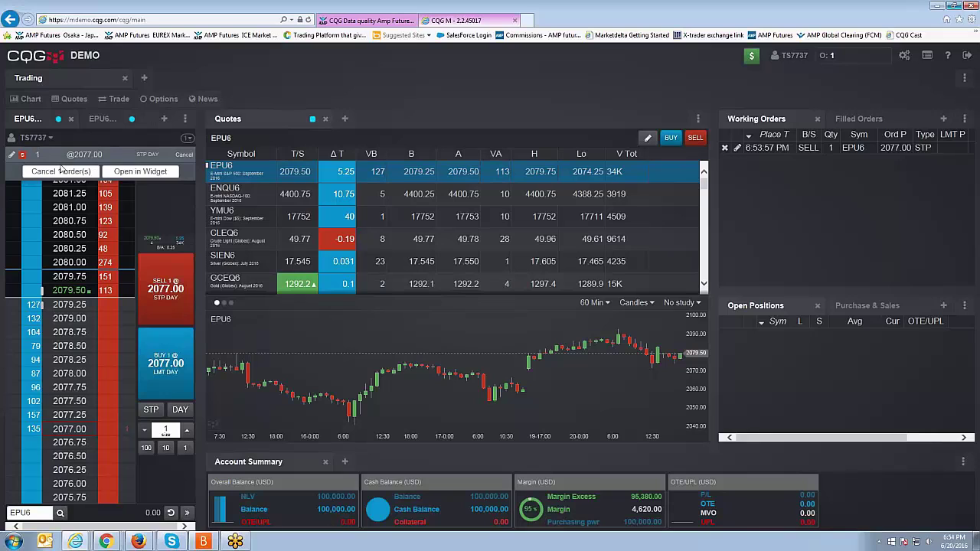
{"action": "left_click", "coordinate": [127, 430]}
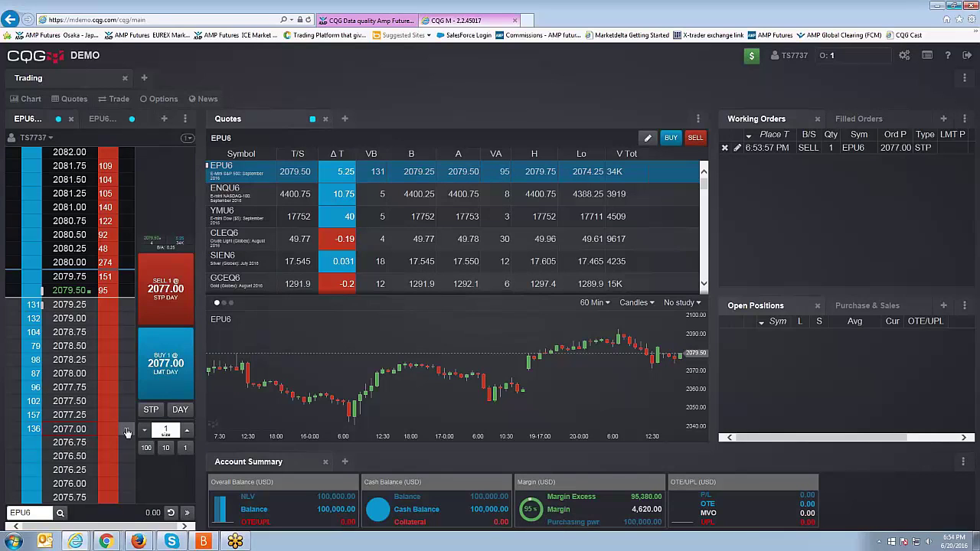
{"action": "left_click", "coordinate": [187, 138]}
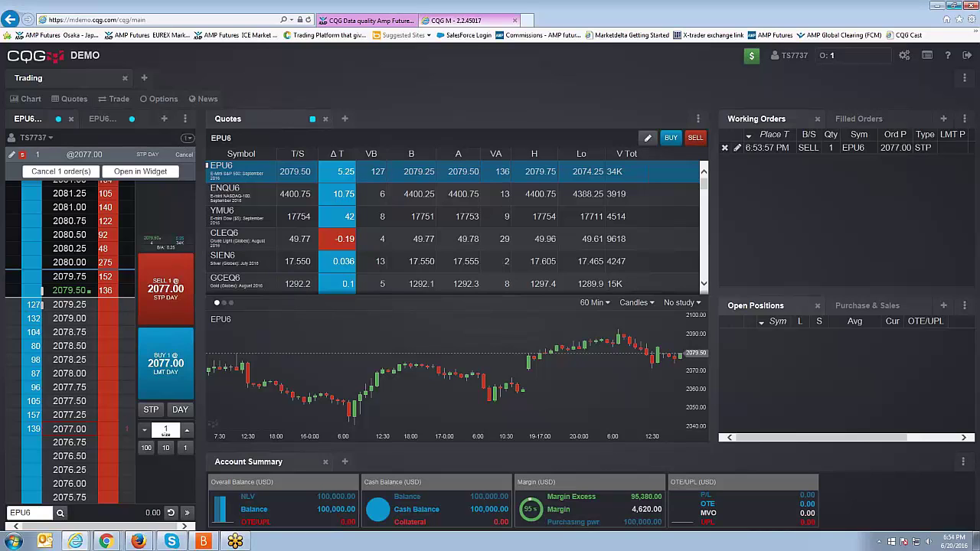
{"action": "left_click", "coordinate": [13, 157]}
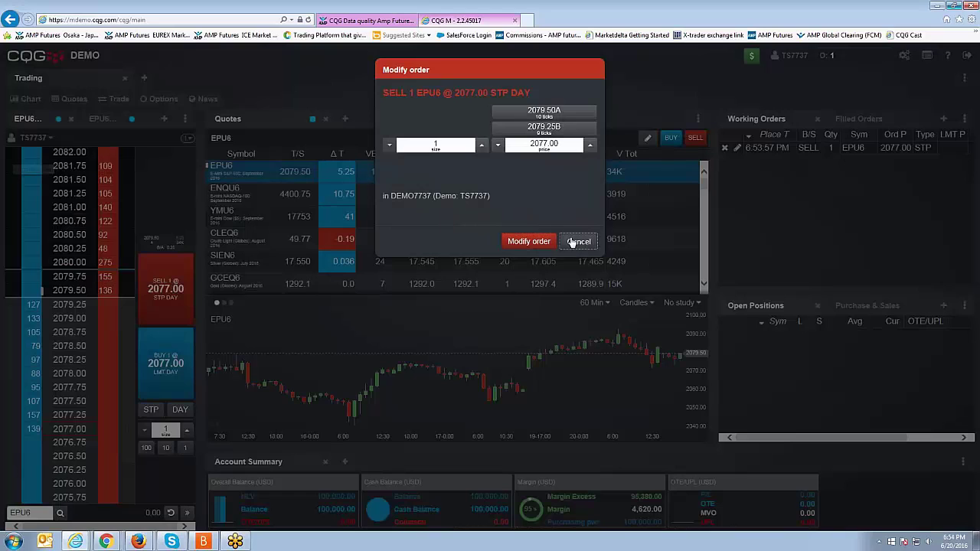
{"action": "key", "text": "Escape"}
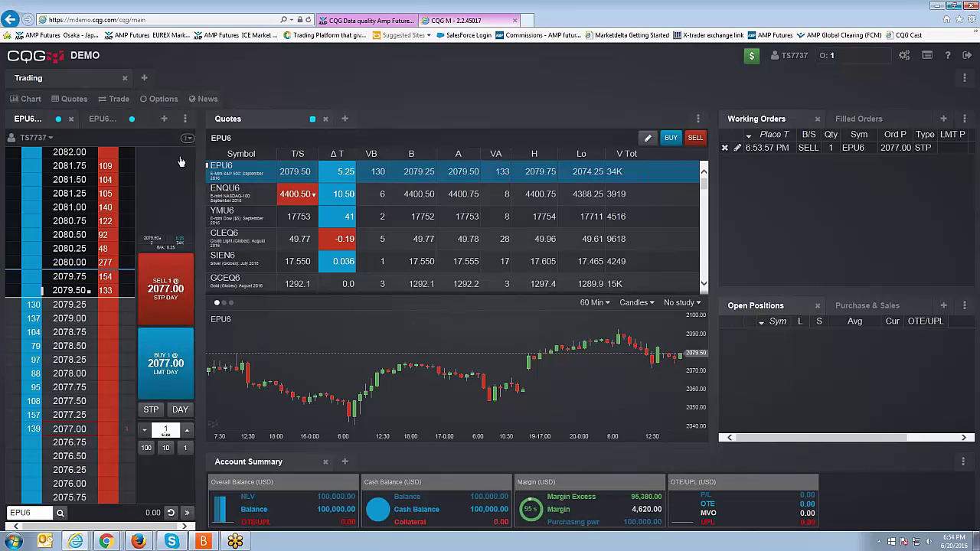
Step: Cancel the EPU6 sell stop order from the ticket's working orders list and recentre the price ladder on the market
{"action": "mouse_move", "coordinate": [172, 176]}
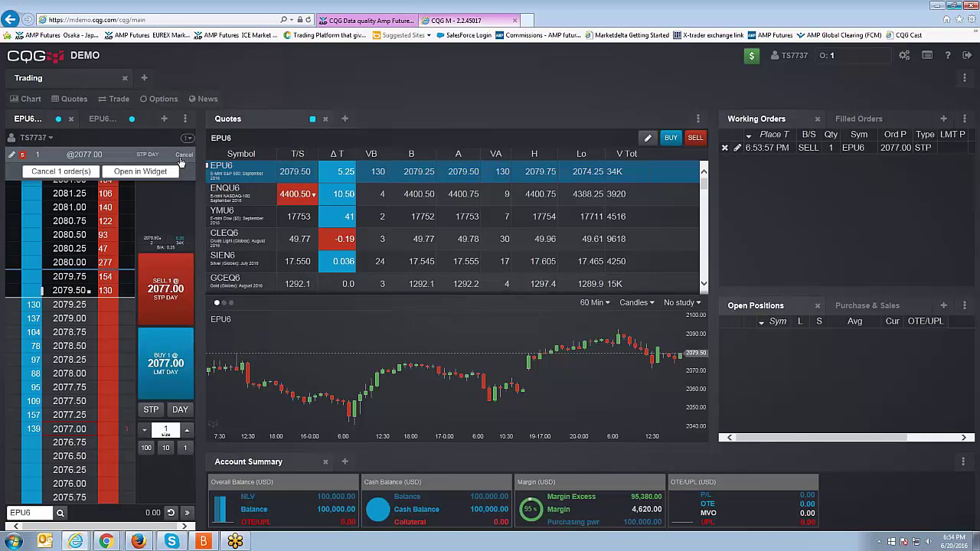
{"action": "left_click", "coordinate": [184, 155]}
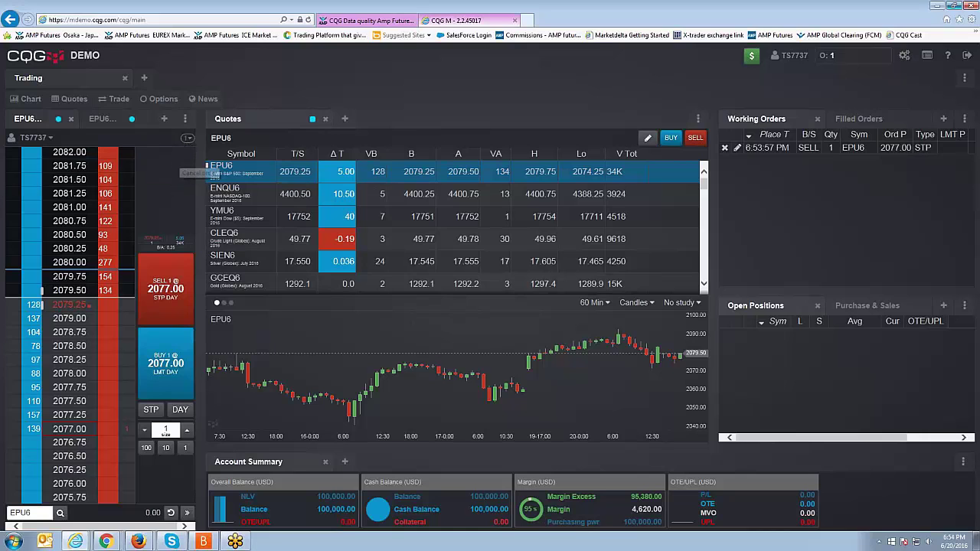
{"action": "left_click", "coordinate": [535, 141]}
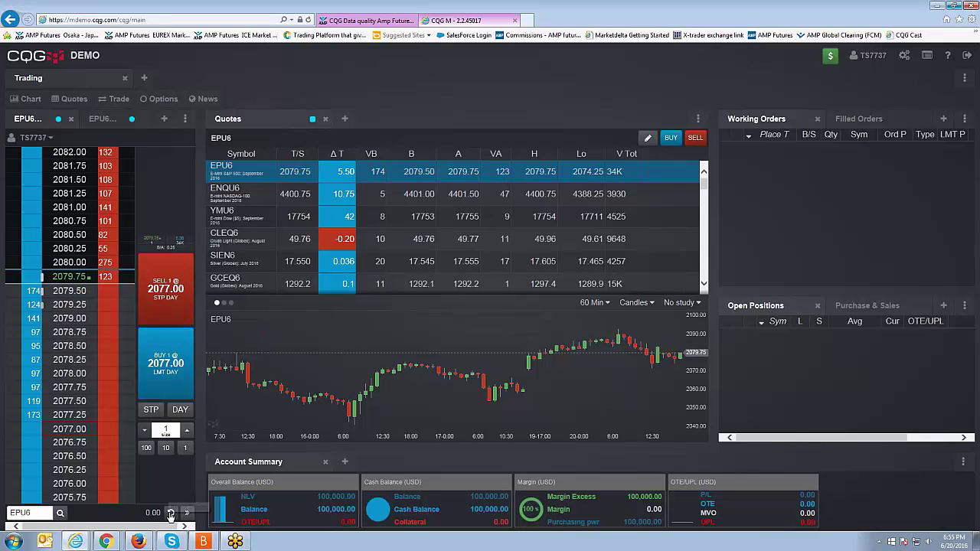
{"action": "left_click", "coordinate": [170, 514]}
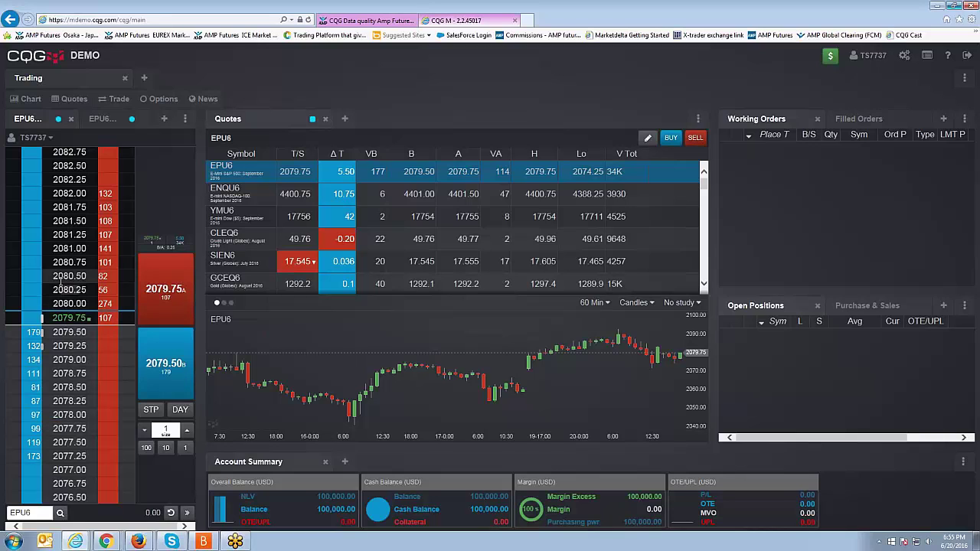
Step: Place a DAY market order to buy 1 EPU6 from the order ticket and confirm it
{"action": "mouse_move", "coordinate": [164, 286]}
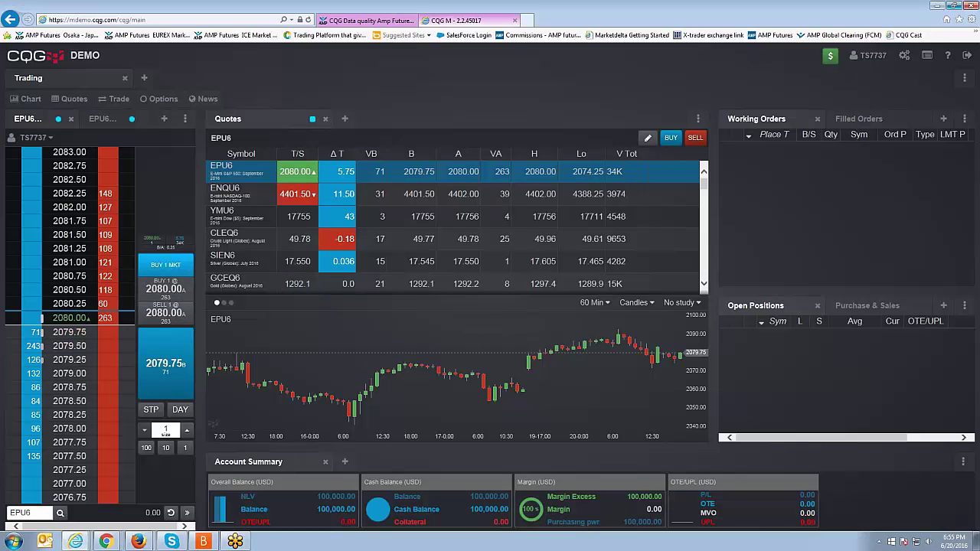
{"action": "left_click", "coordinate": [166, 264]}
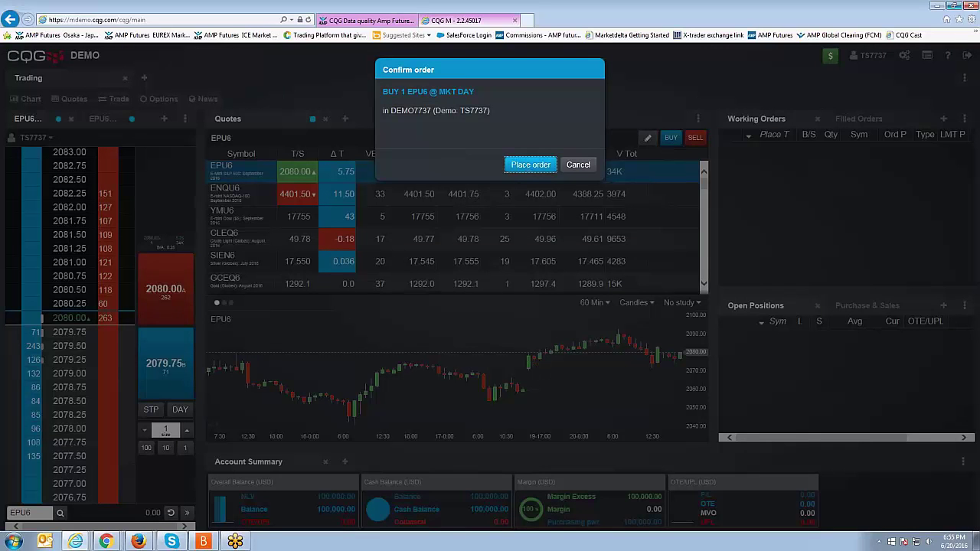
{"action": "key", "text": "Return"}
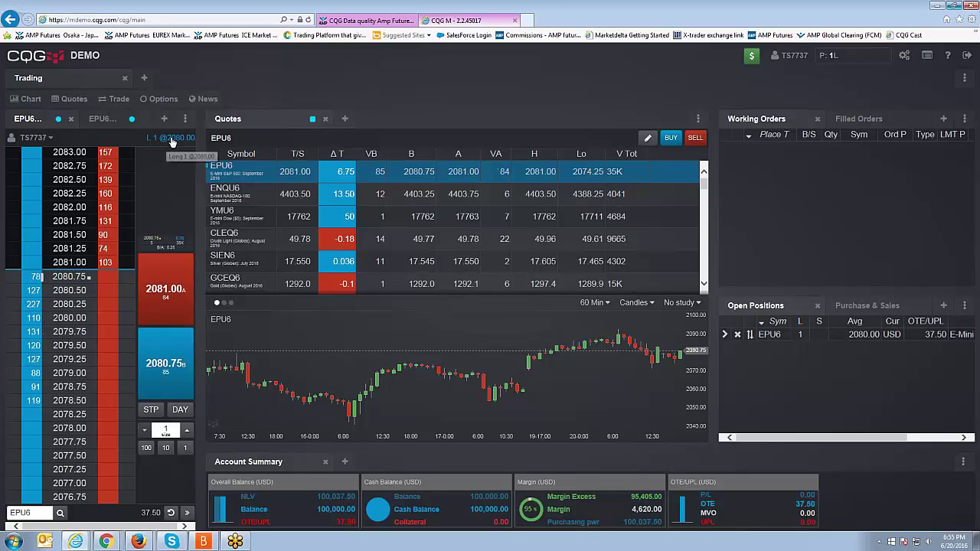
Step: Close the long EPU6 position with a DAY market order to sell 1
{"action": "mouse_move", "coordinate": [163, 304]}
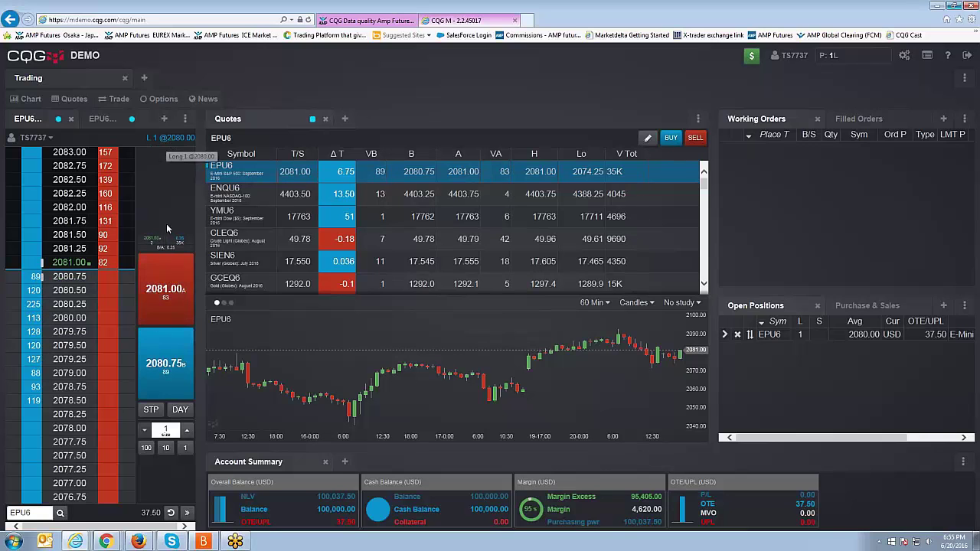
{"action": "left_click", "coordinate": [173, 387]}
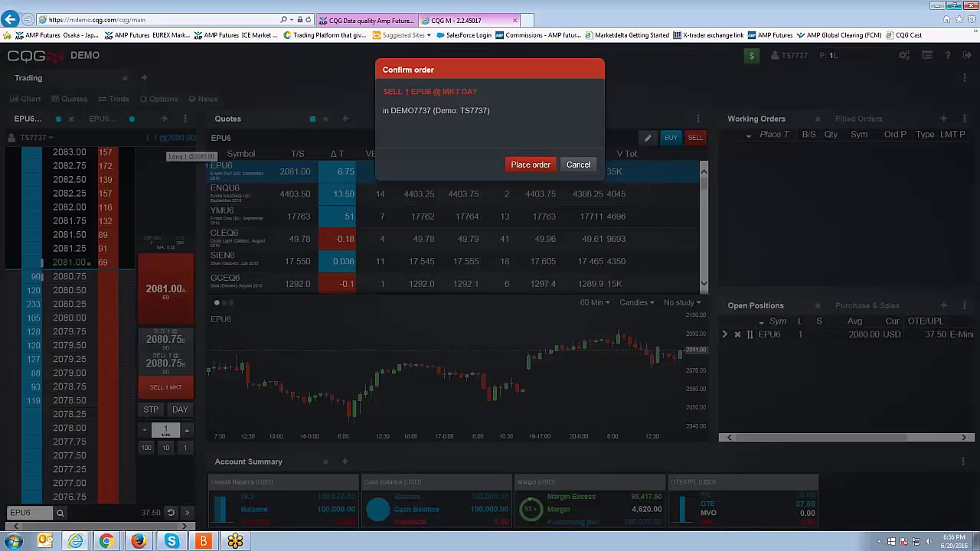
{"action": "left_click", "coordinate": [531, 165]}
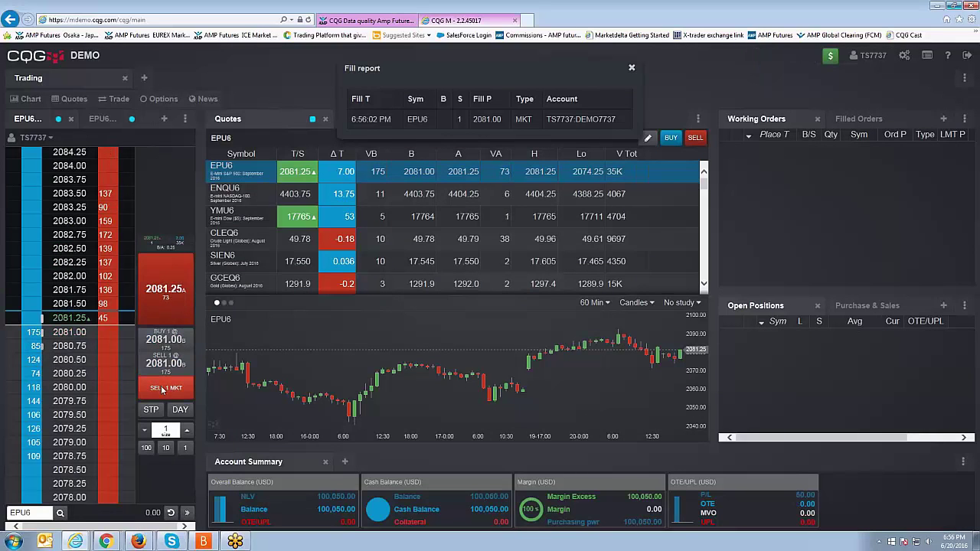
Step: Open a short EPU6 position with a market order to sell 1, and dismiss the fill report
{"action": "left_click", "coordinate": [162, 389]}
{"action": "left_click", "coordinate": [523, 165]}
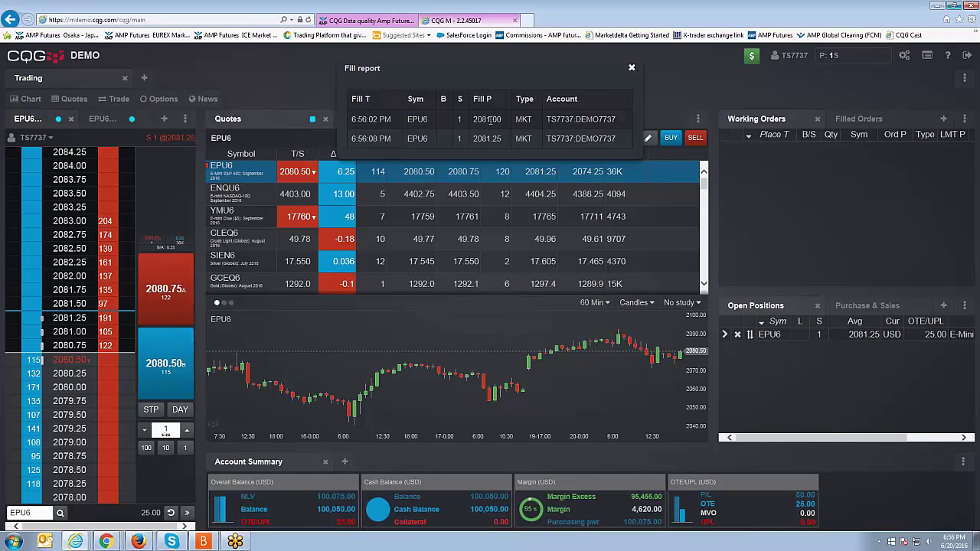
{"action": "left_click", "coordinate": [632, 69]}
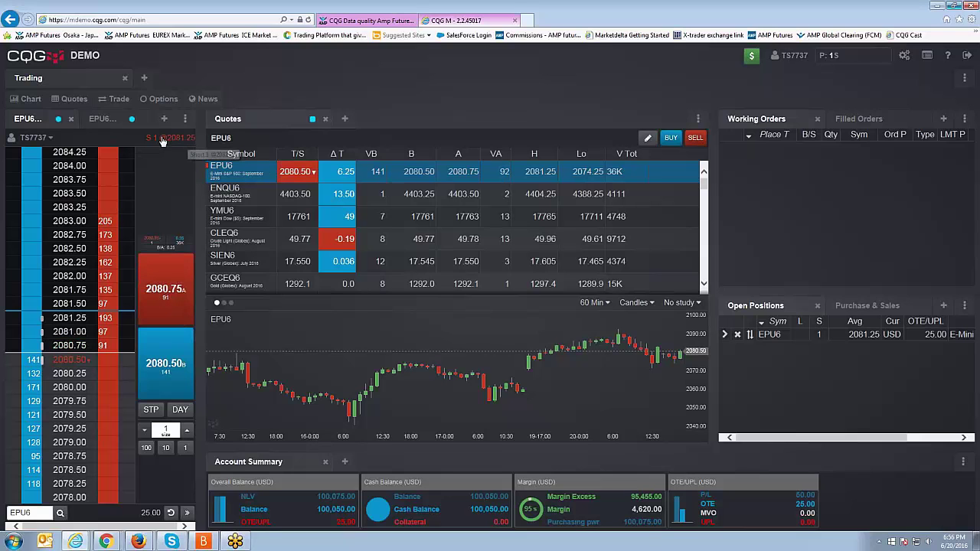
Step: Close the short EPU6 position with a market order to buy 1
{"action": "mouse_move", "coordinate": [165, 287]}
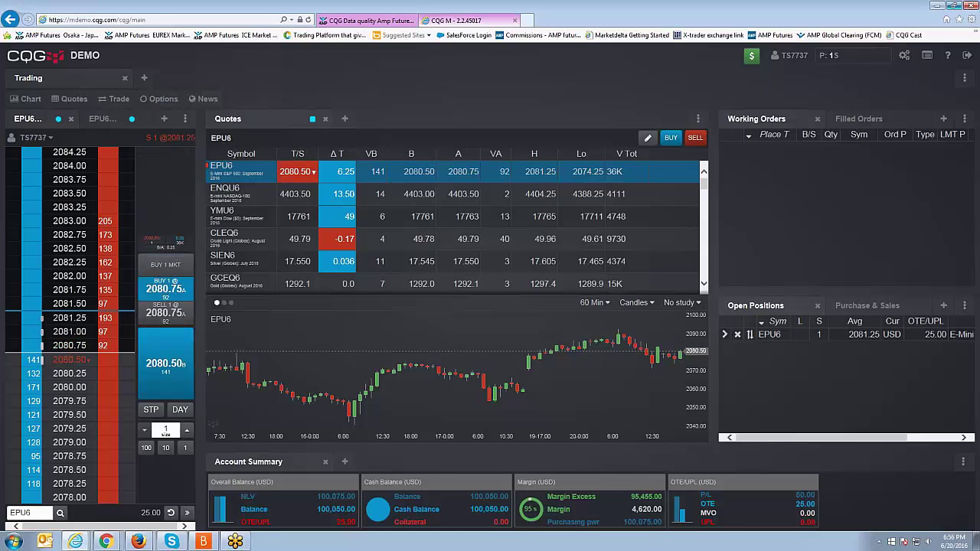
{"action": "left_click", "coordinate": [166, 264]}
{"action": "left_click", "coordinate": [530, 164]}
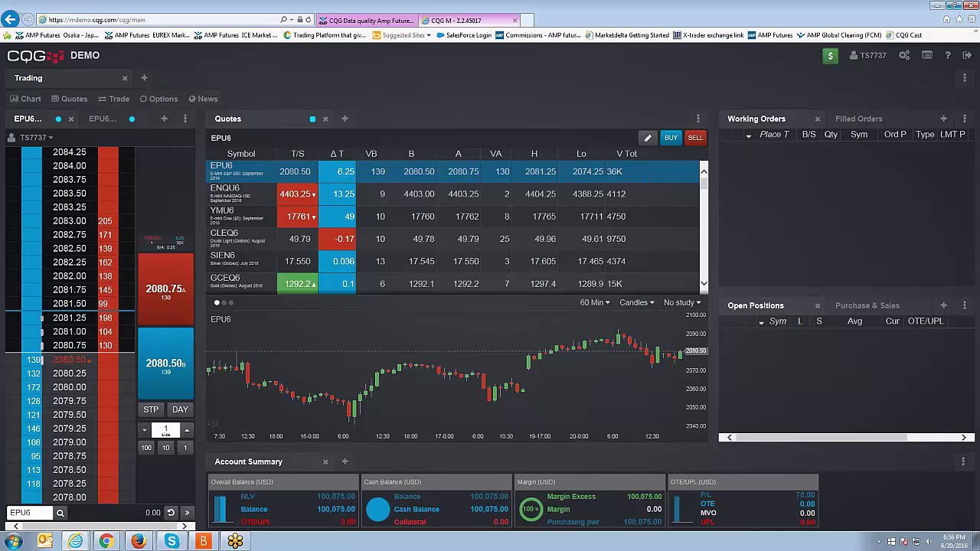
{"action": "mouse_move", "coordinate": [159, 346]}
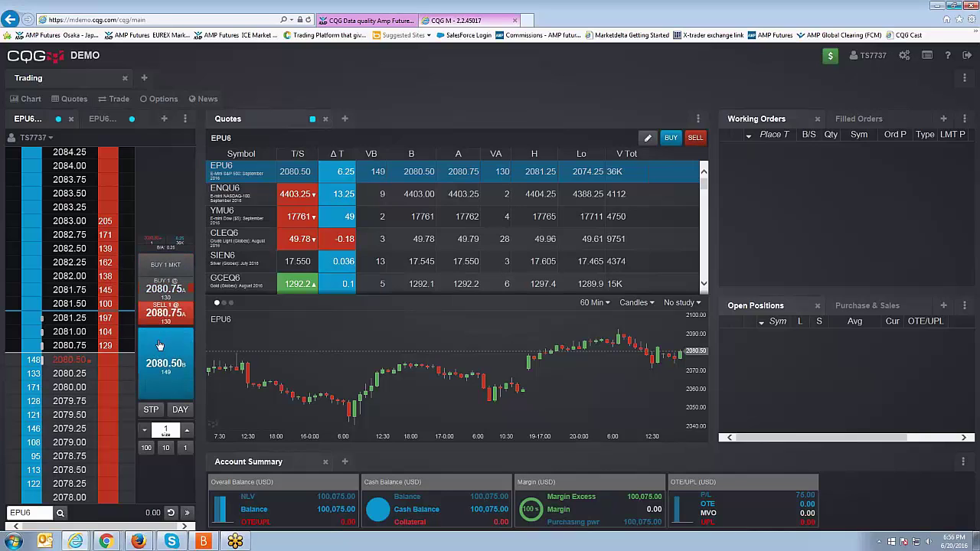